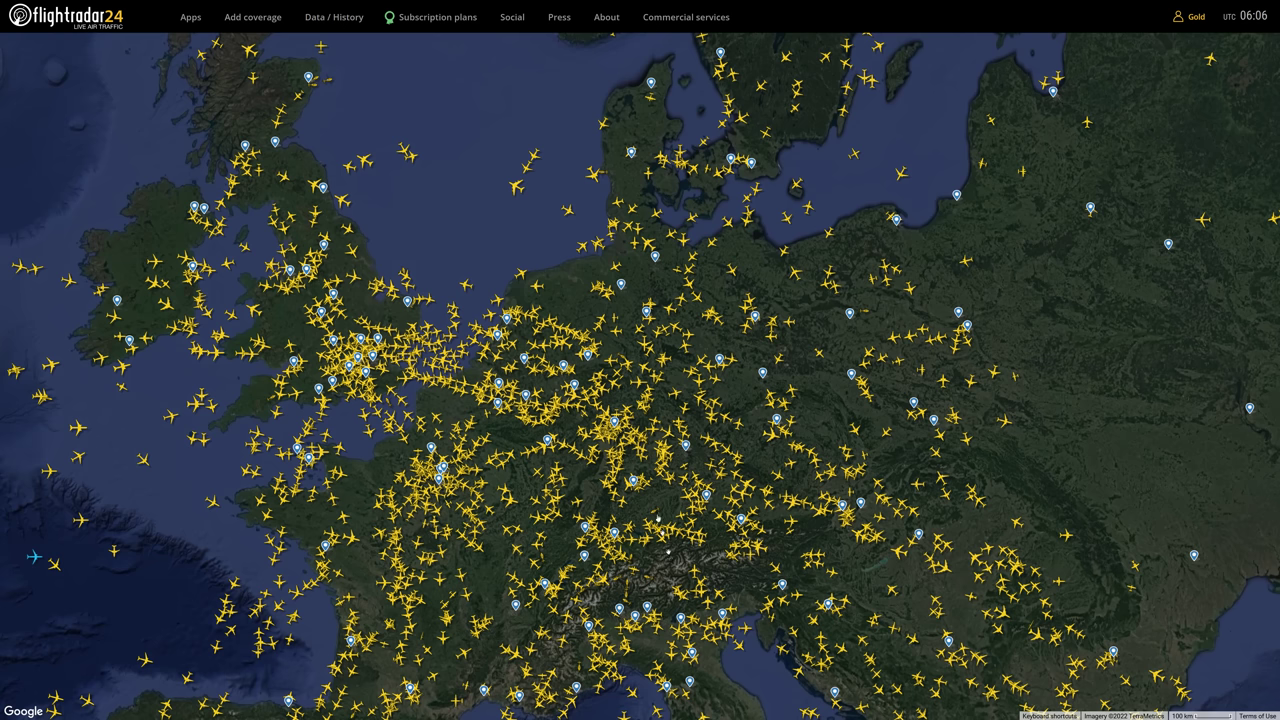
Select aircraft on the live Europe map, ending on BLA7SV to view its trail
drag(558, 277, 555, 277)
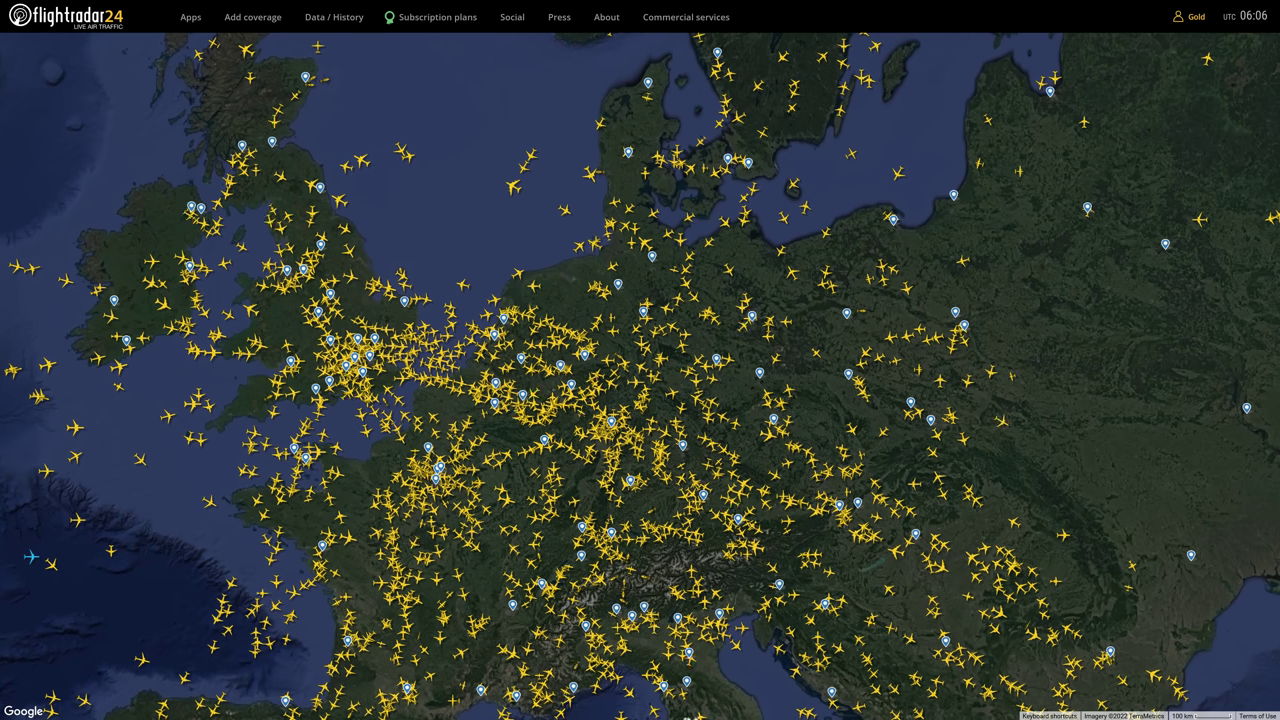
click(594, 243)
click(638, 455)
Deselect the aircraft and open the flight Filters panel
click(638, 462)
click(638, 462)
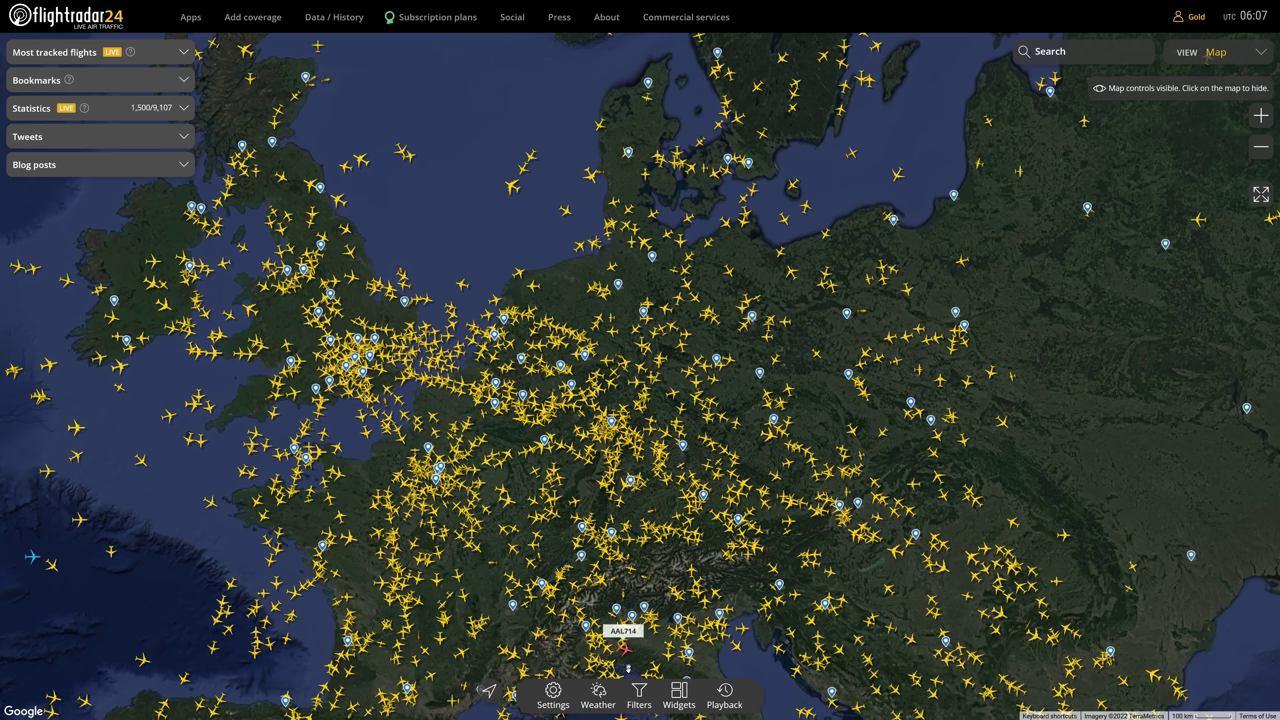
click(639, 692)
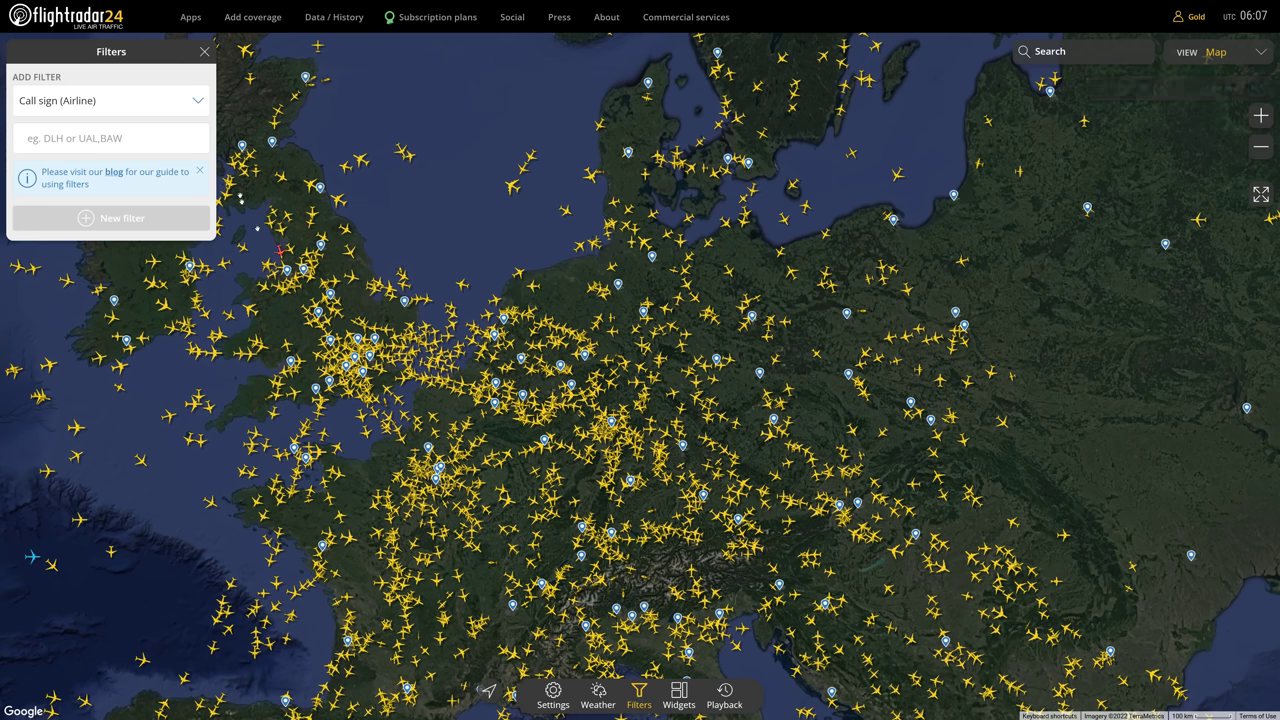
Save a new Aircraft type (ICAO) filter for B73 and enable filtering
click(94, 103)
scroll(73, 150, down, 3)
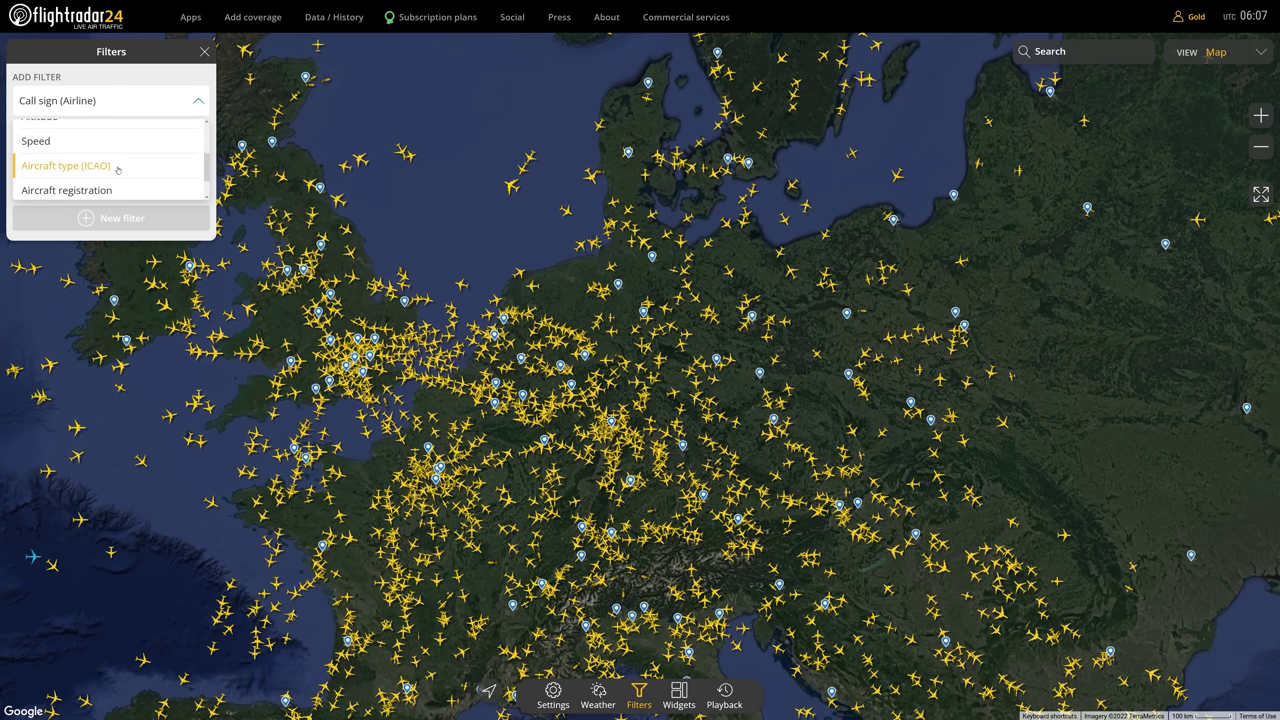
click(117, 167)
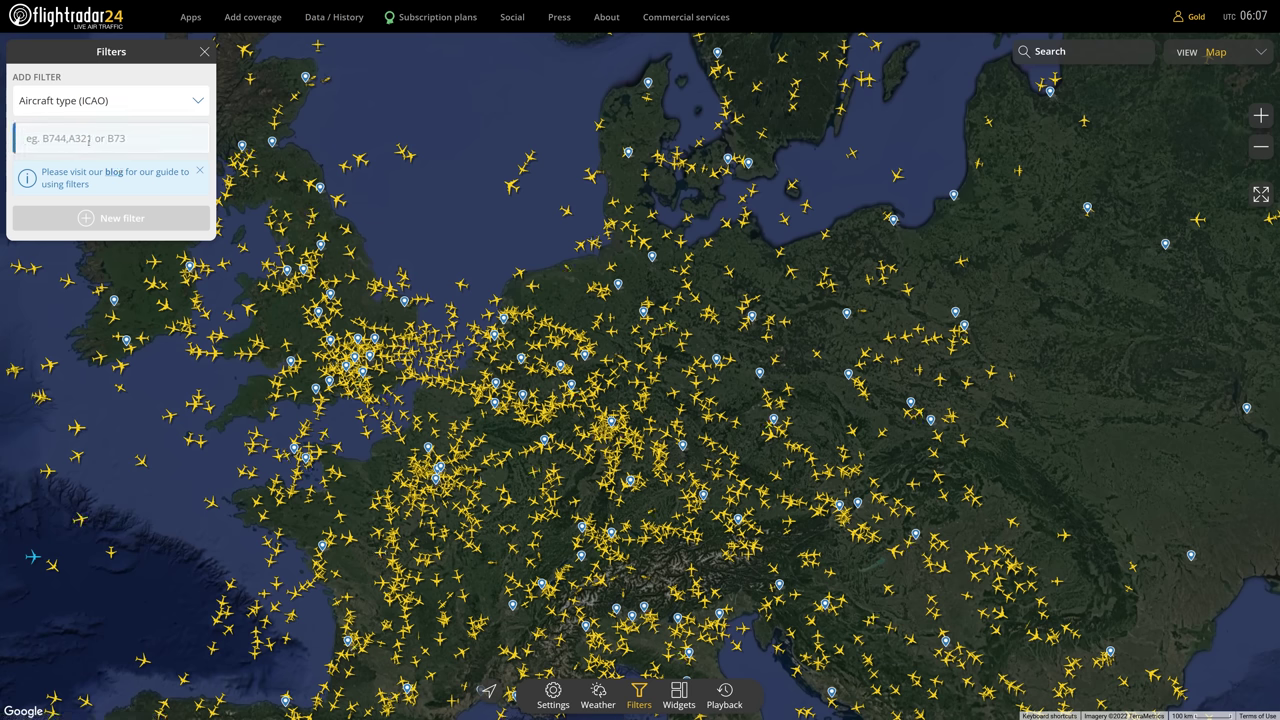
text(B73)
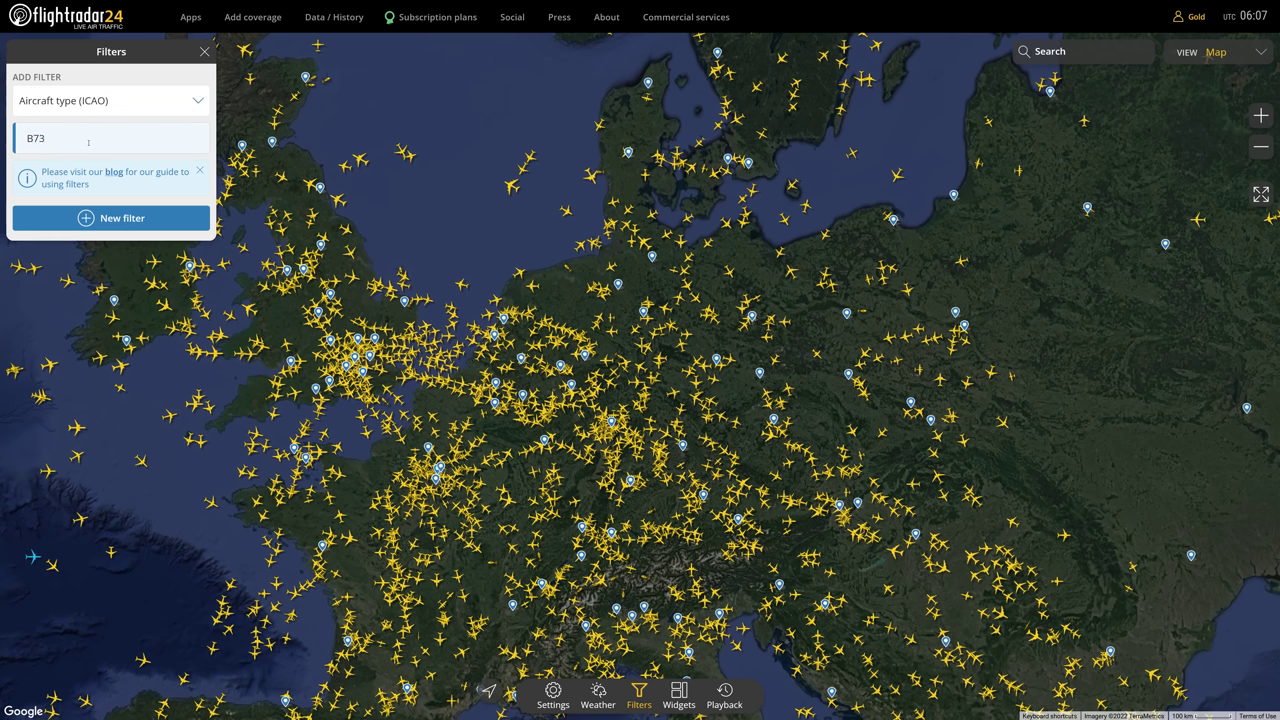
click(120, 218)
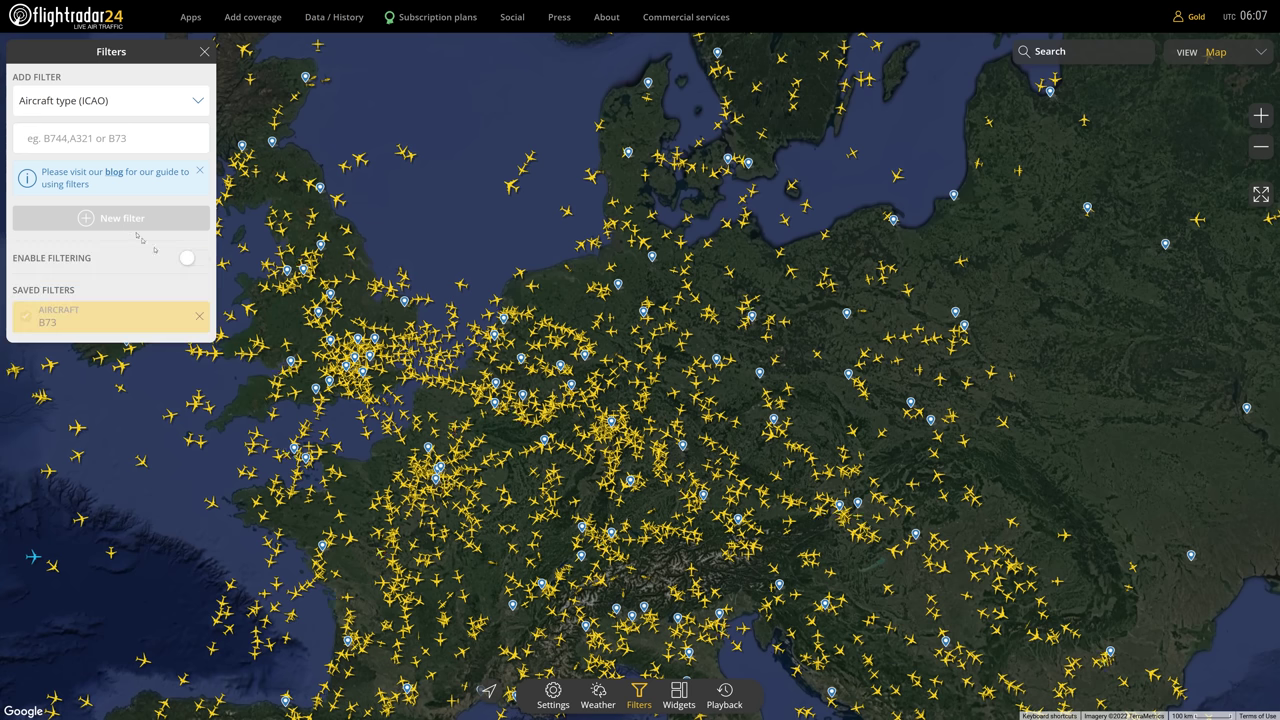
click(190, 258)
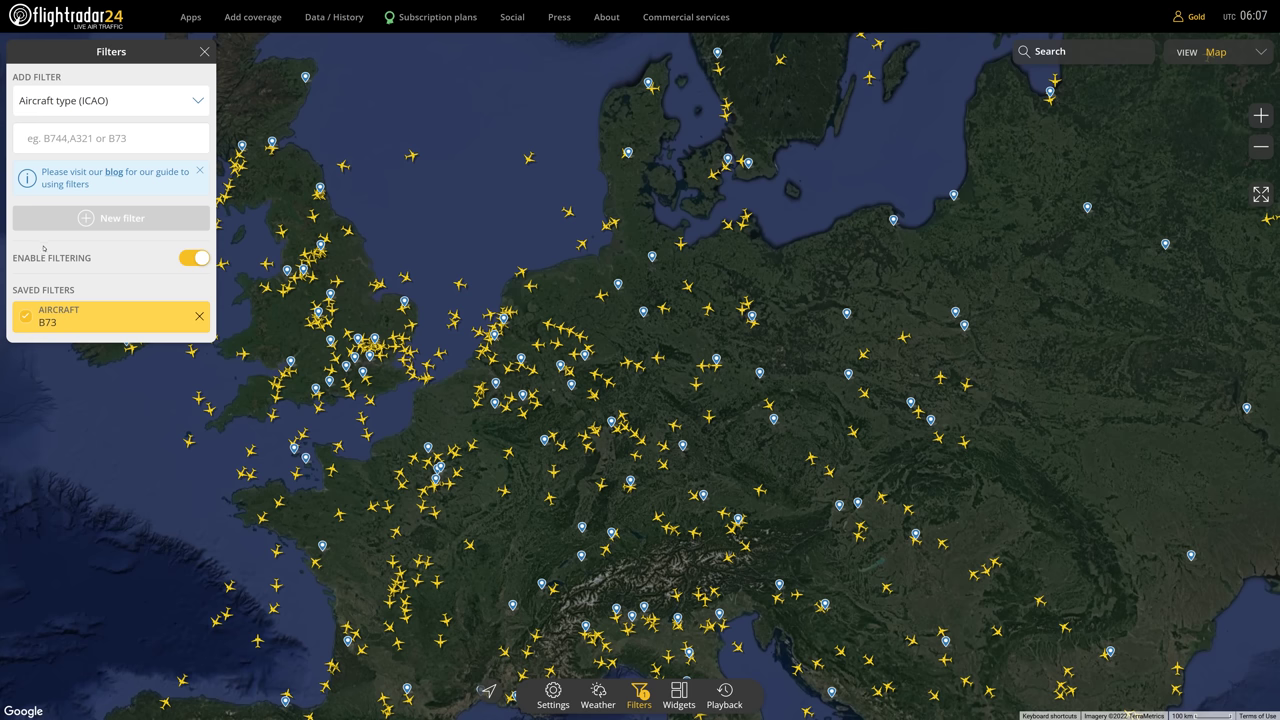
Keep Aircraft type (ICAO) as the filter type and briefly view flight NSZ1WU's details
click(80, 106)
scroll(86, 162, up, 2)
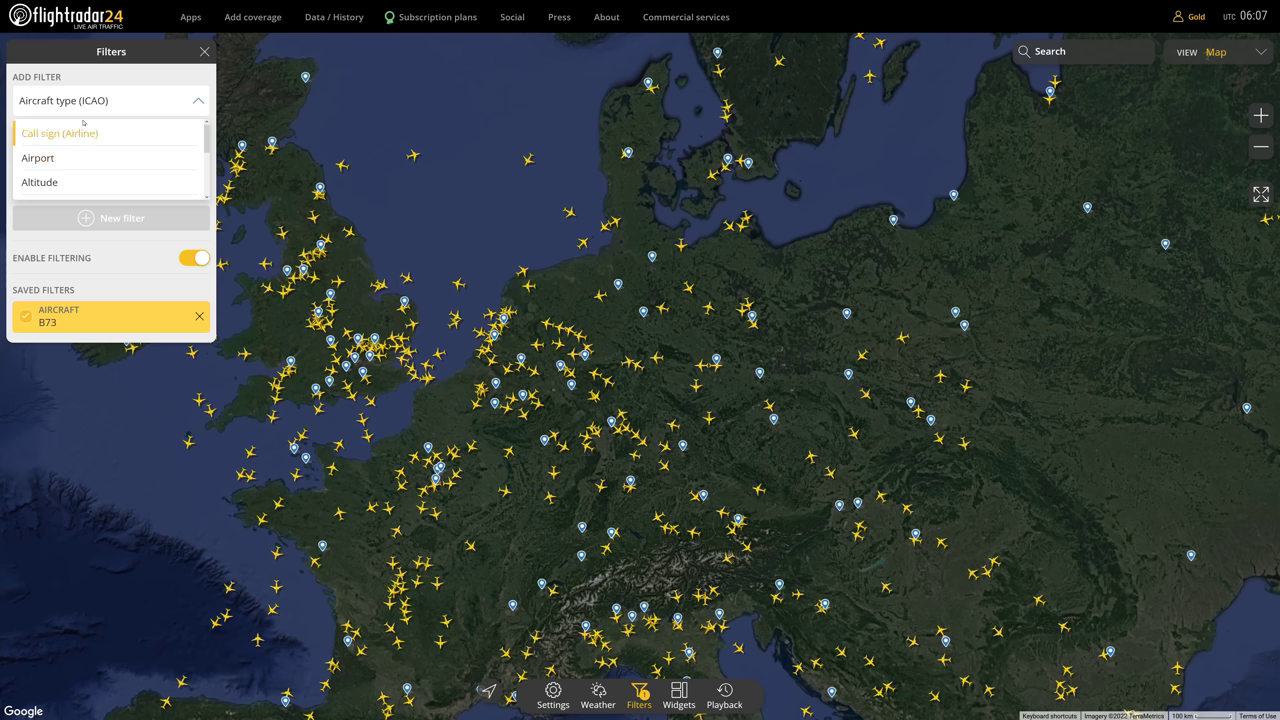
click(144, 91)
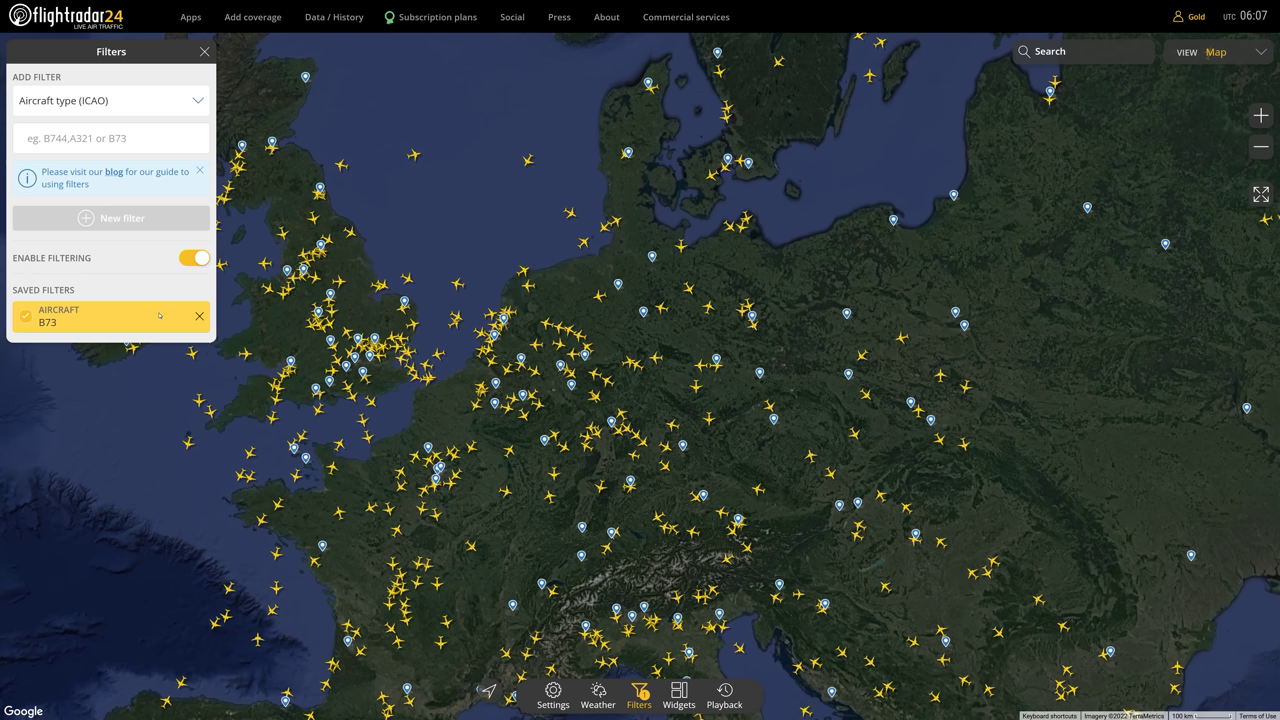
click(601, 488)
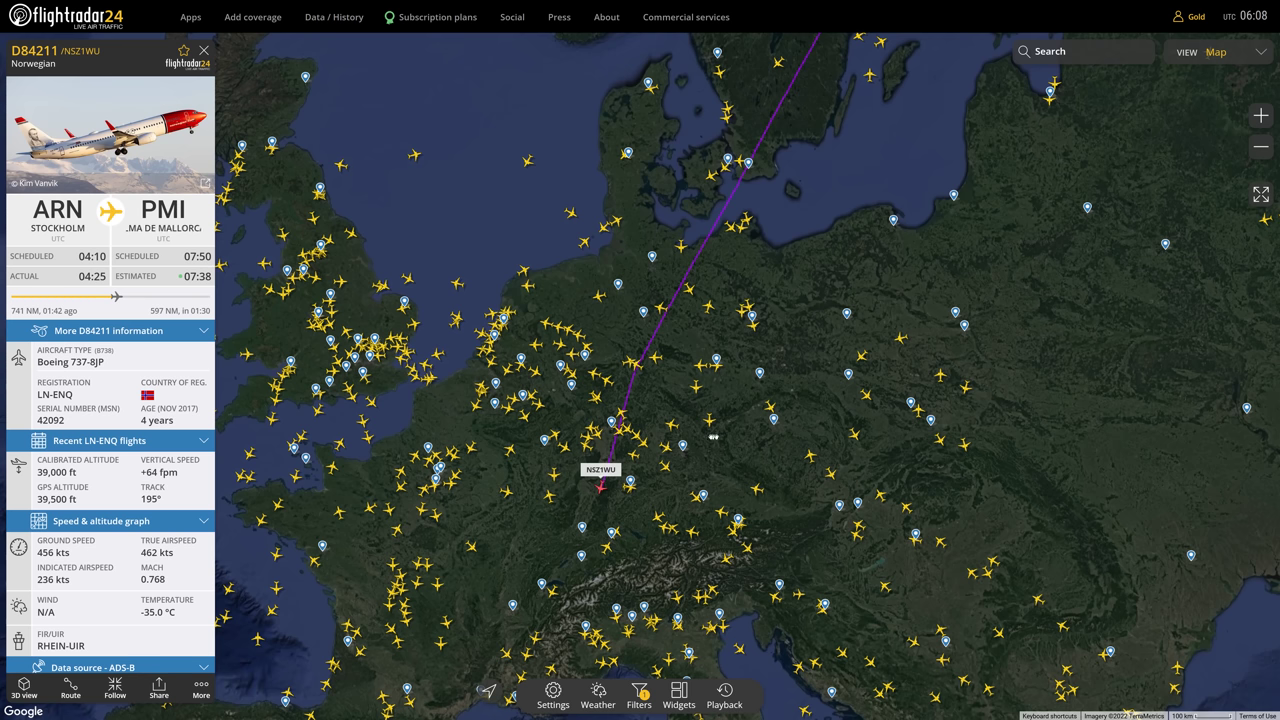
click(675, 400)
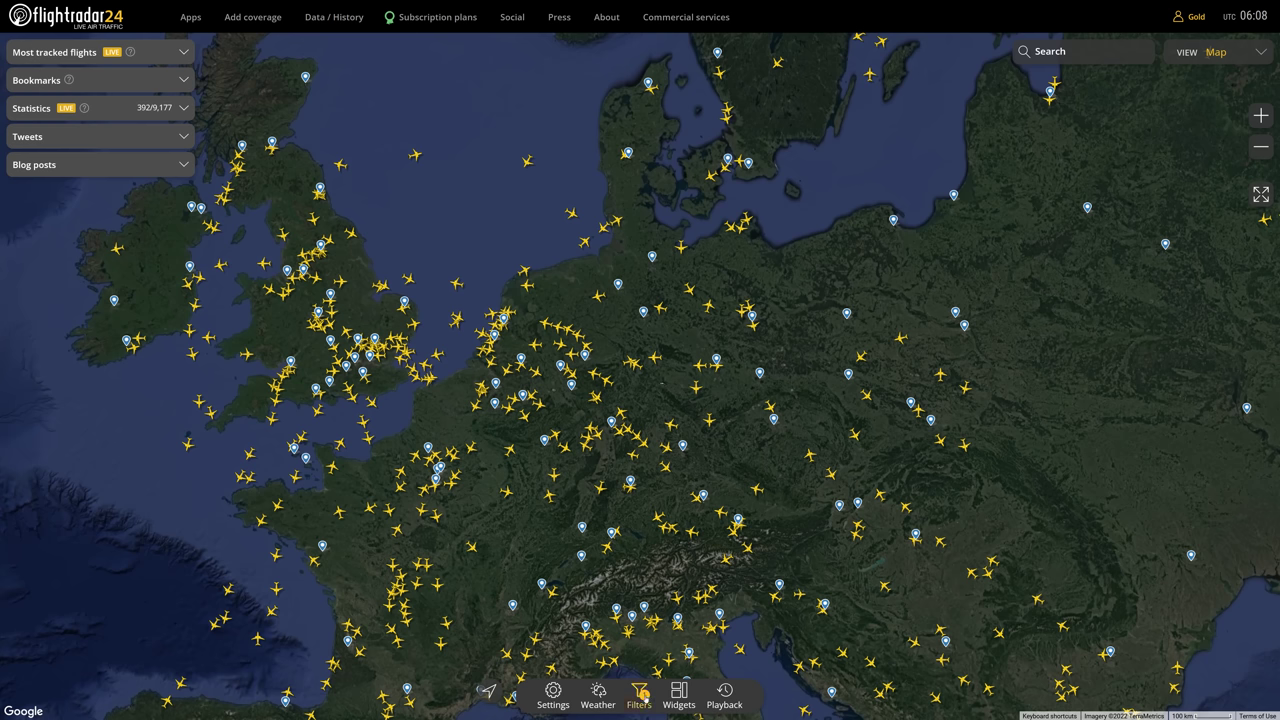
Delete the saved B73 filter, hide the map controls, and bring up Data / History
click(642, 696)
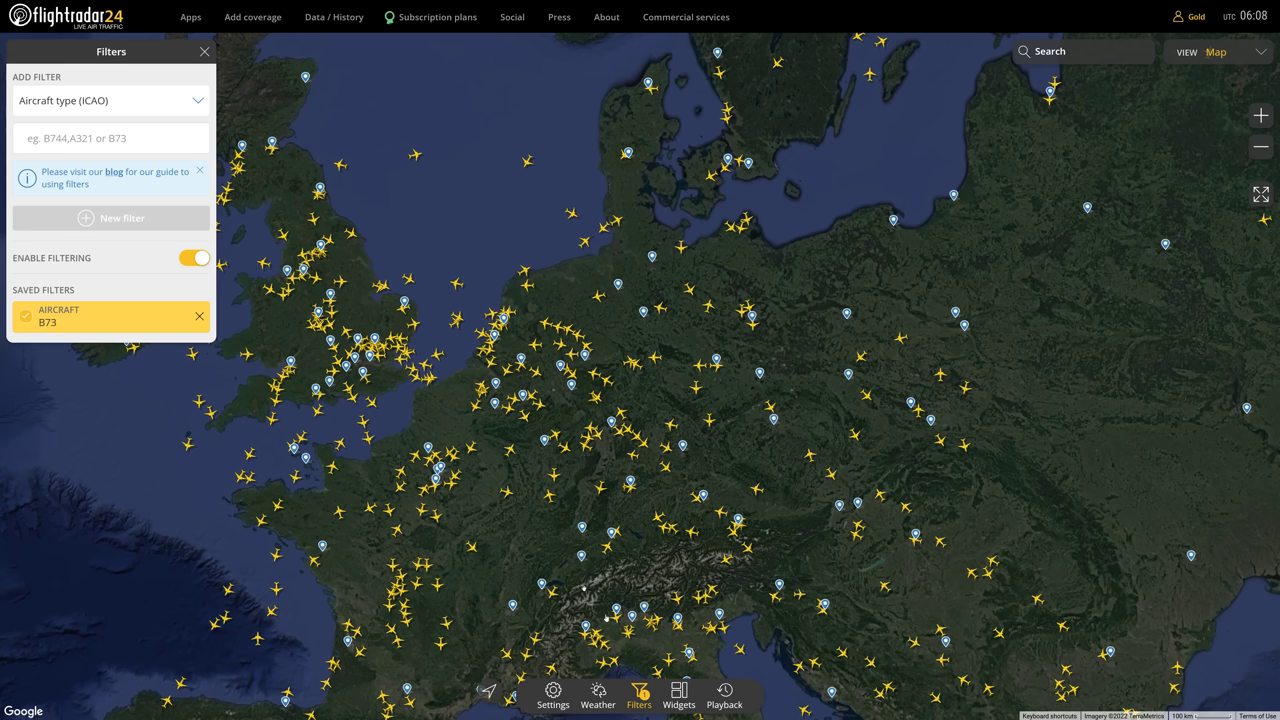
click(199, 318)
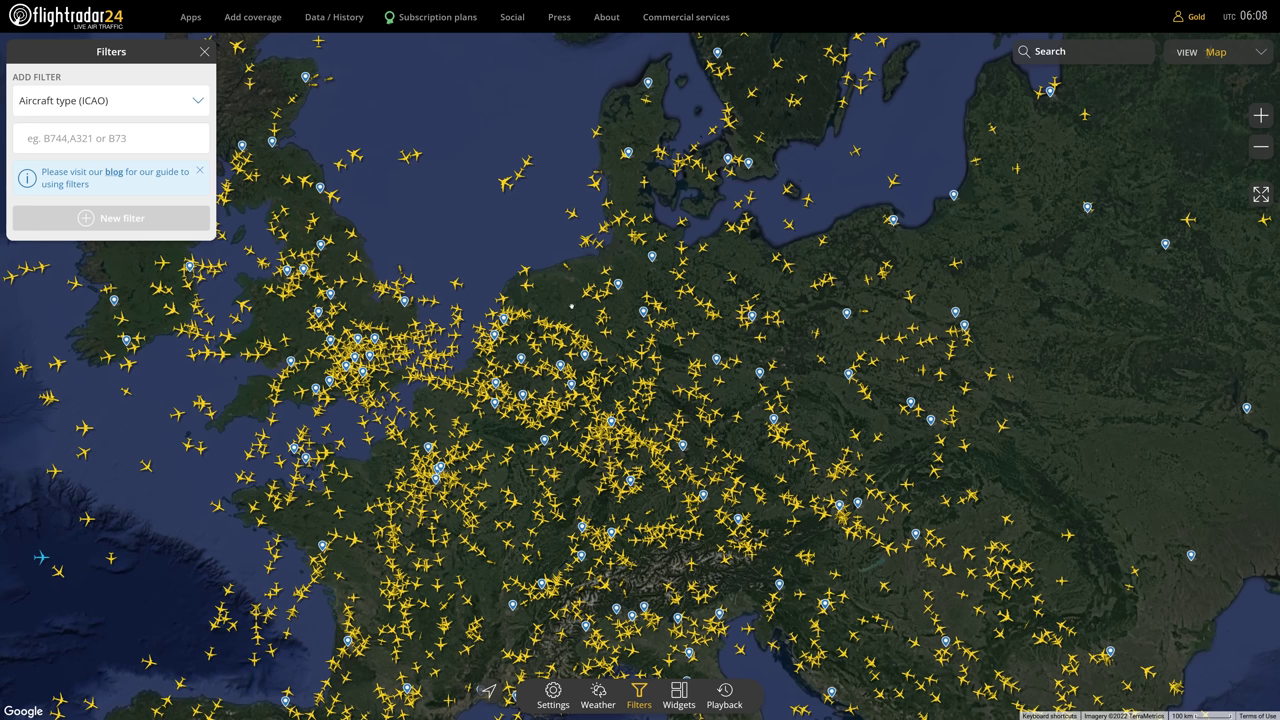
click(204, 51)
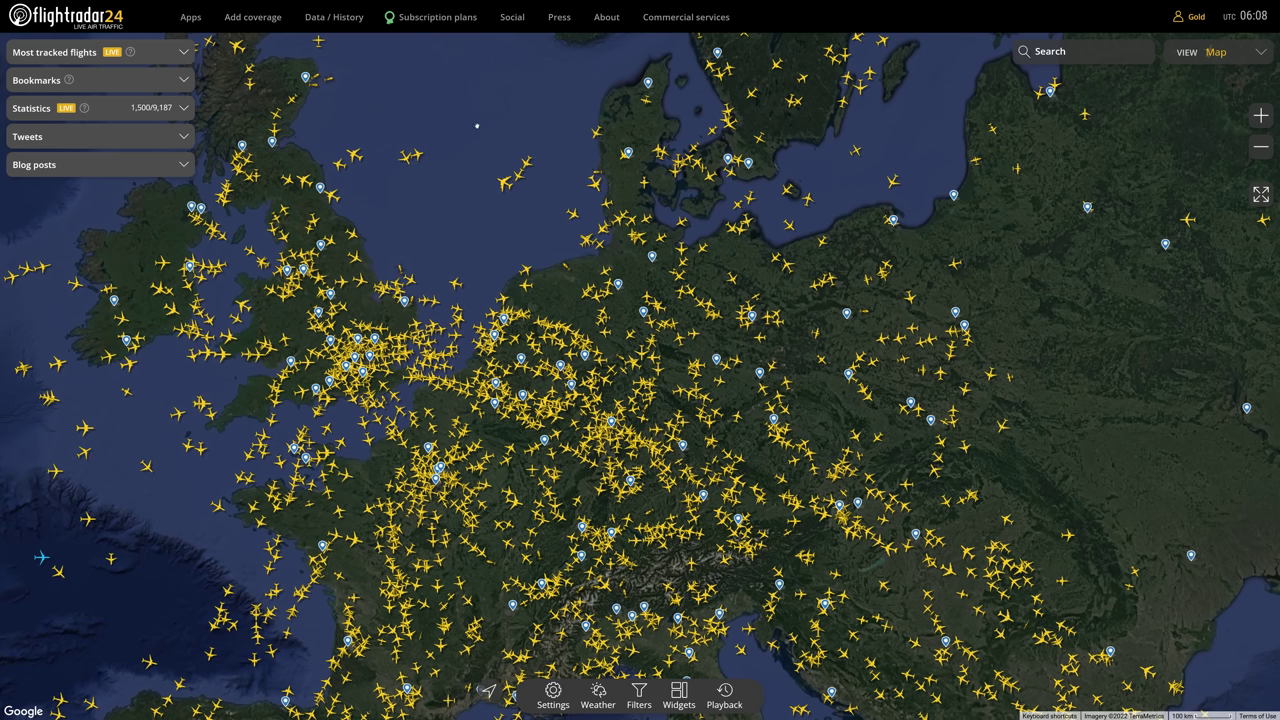
key(h)
click(331, 20)
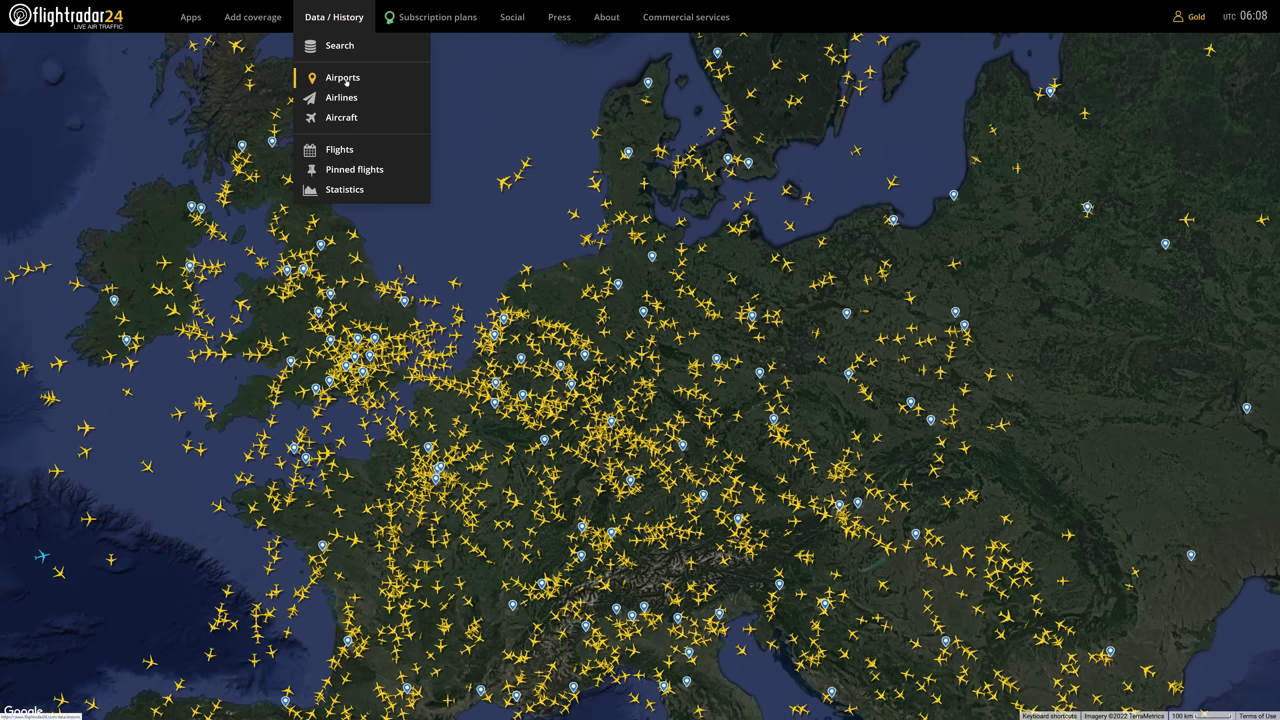
Search airports for 'eddl' and open the Dusseldorf International Airport page
click(346, 80)
click(362, 127)
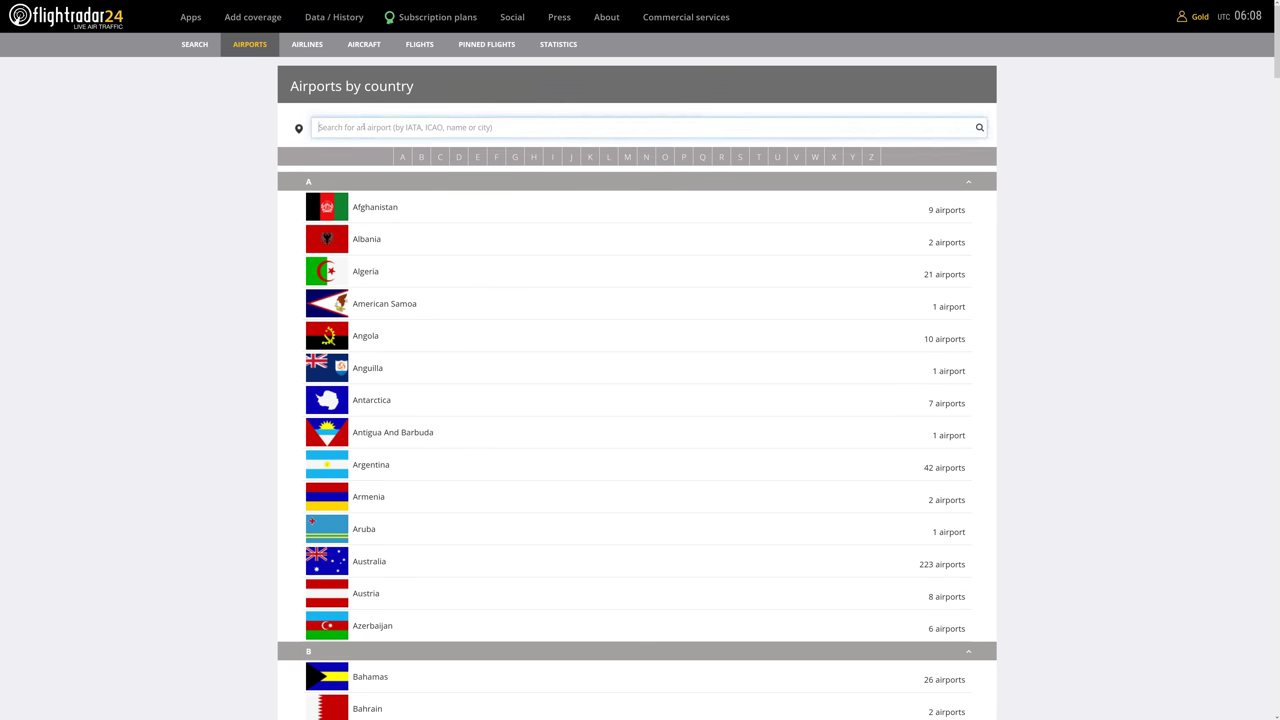
mouse_move(633, 2)
text(eddl)
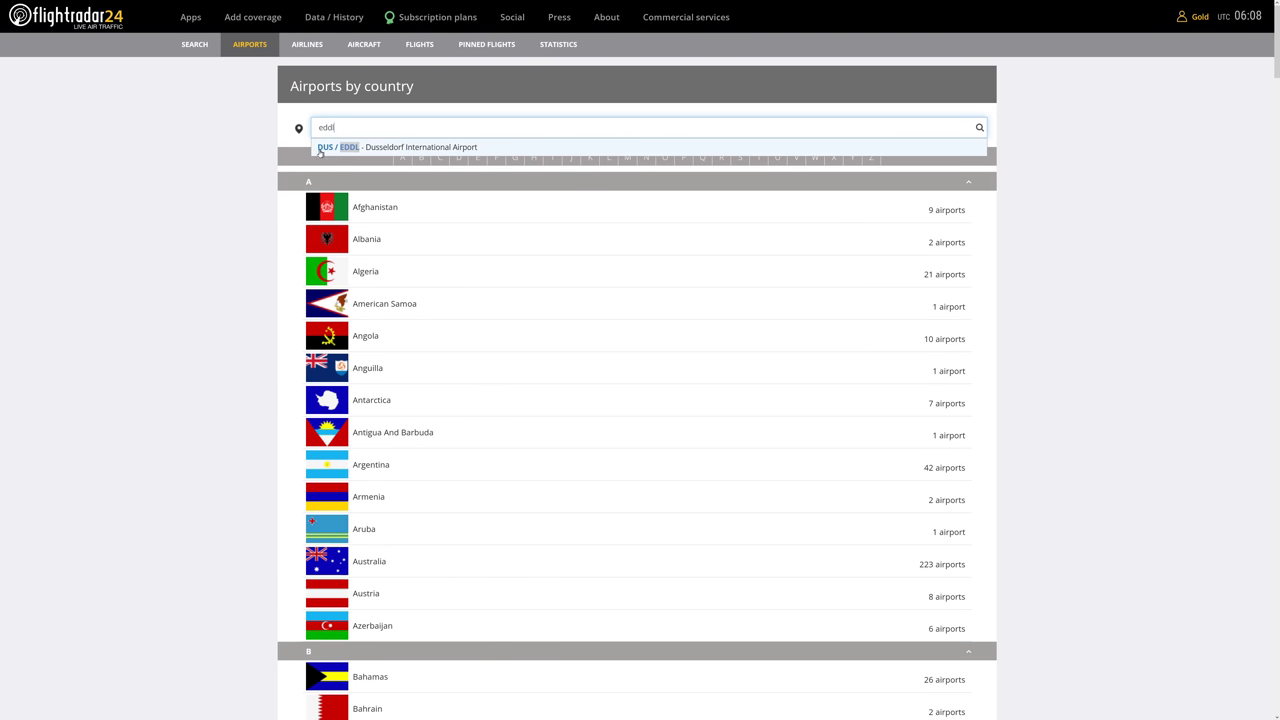
click(320, 150)
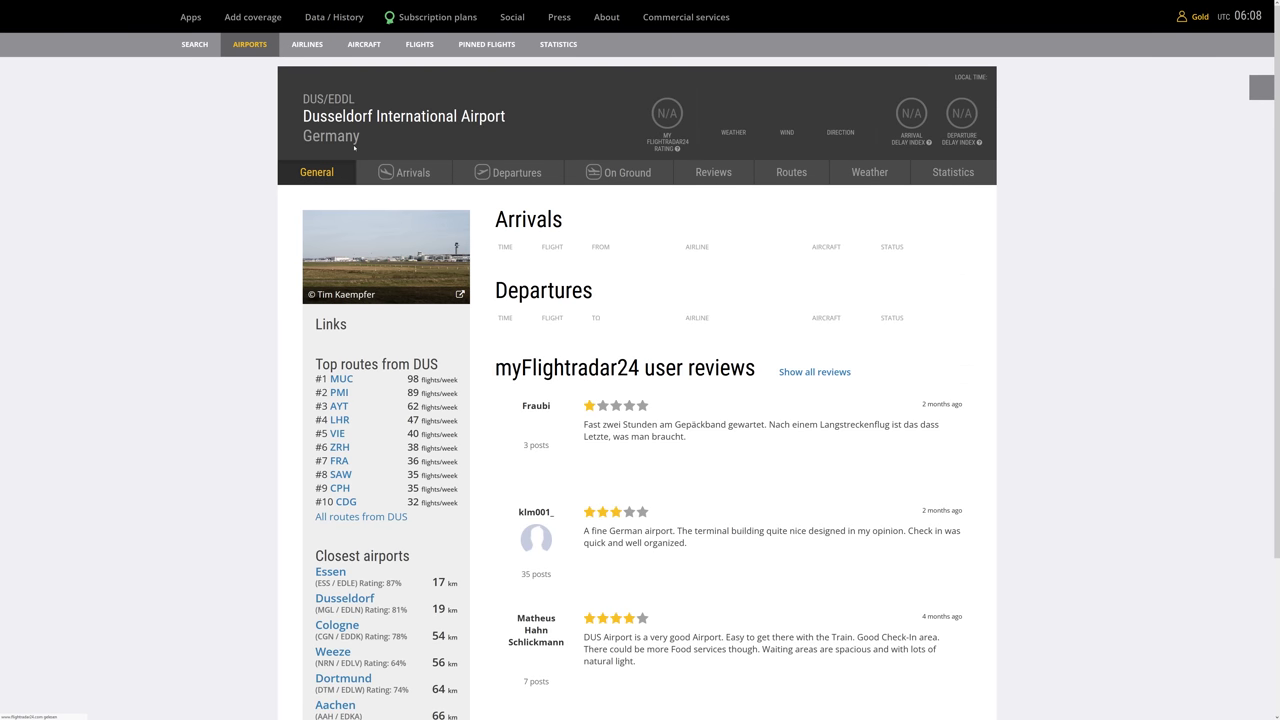
On Dusseldorf's routes map, pick Split and open Condor flight DE1152's history
click(786, 177)
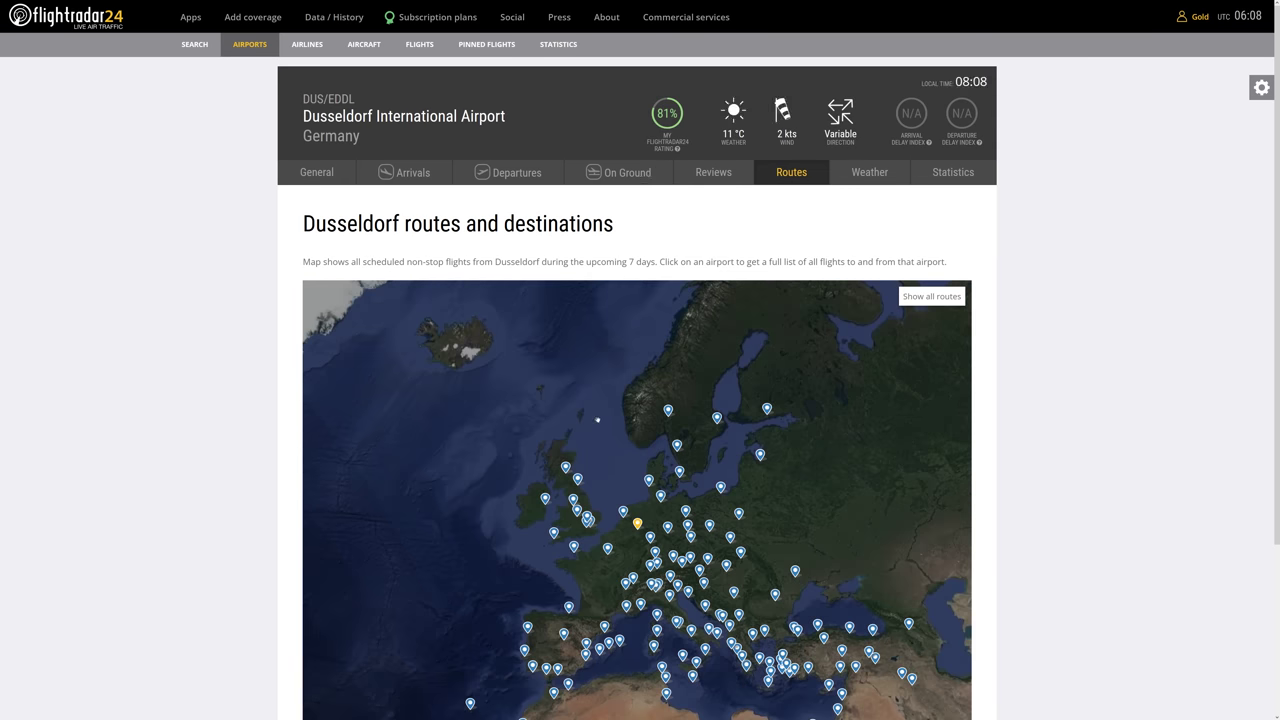
scroll(240, 340, down, 2)
drag(577, 461, 520, 423)
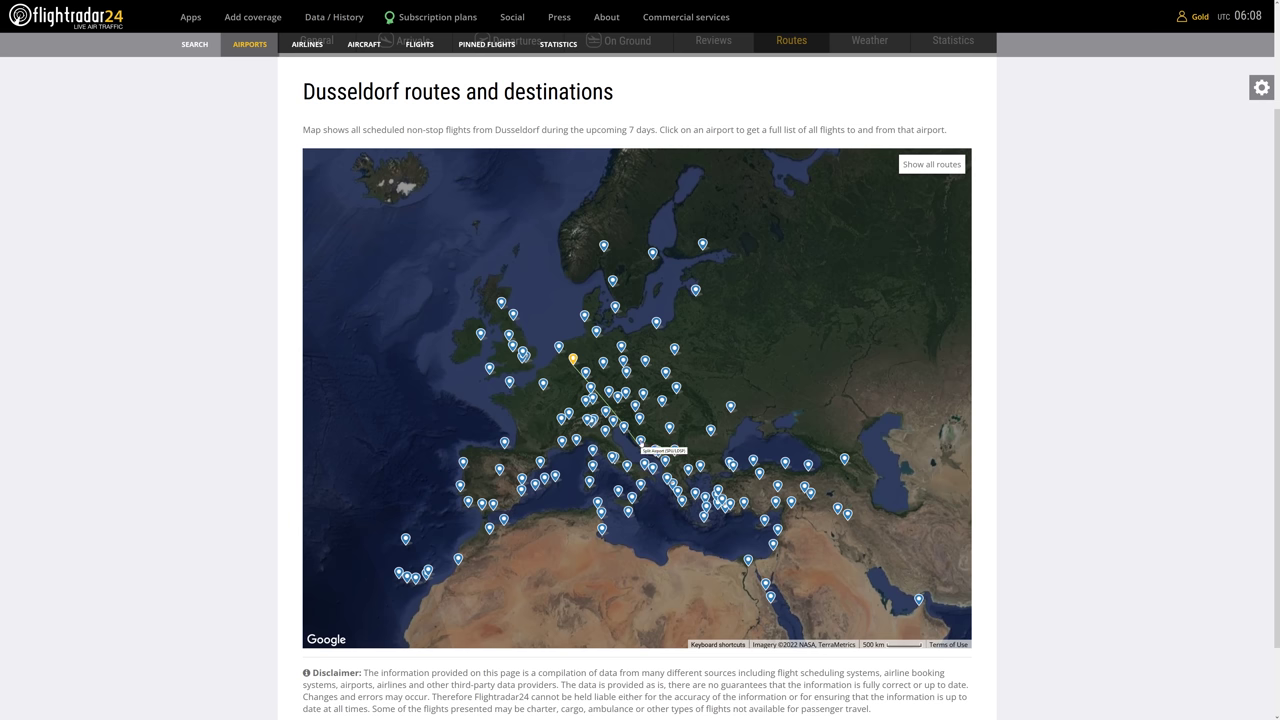
click(640, 442)
scroll(557, 490, down, 2)
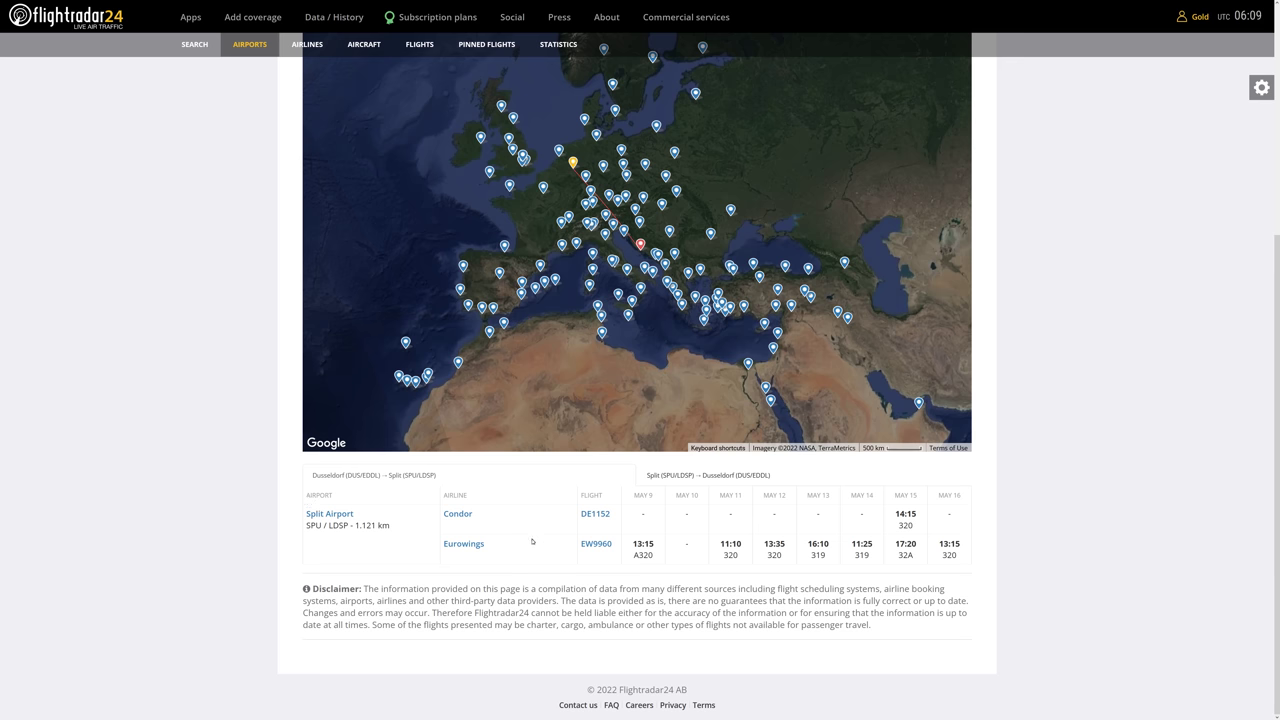
click(602, 517)
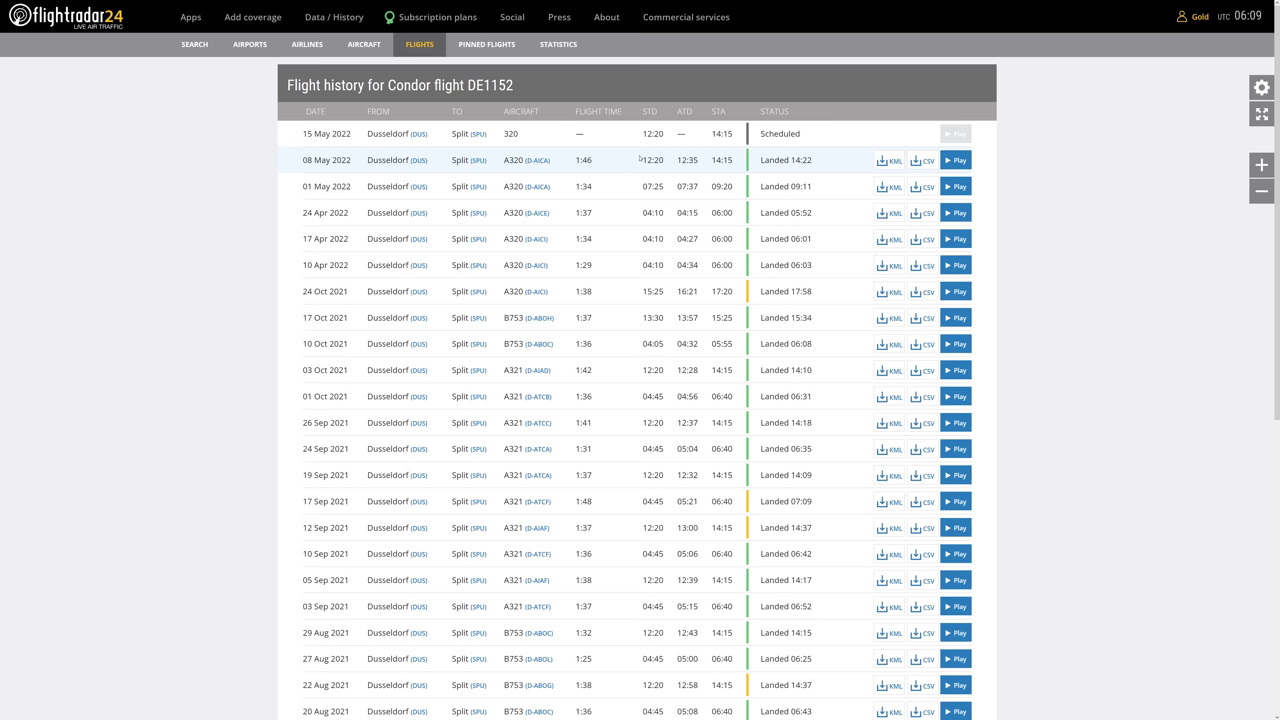
Play back DE1152's 08 May 2022 flight, callsign CFG4XH, on the route map
click(955, 160)
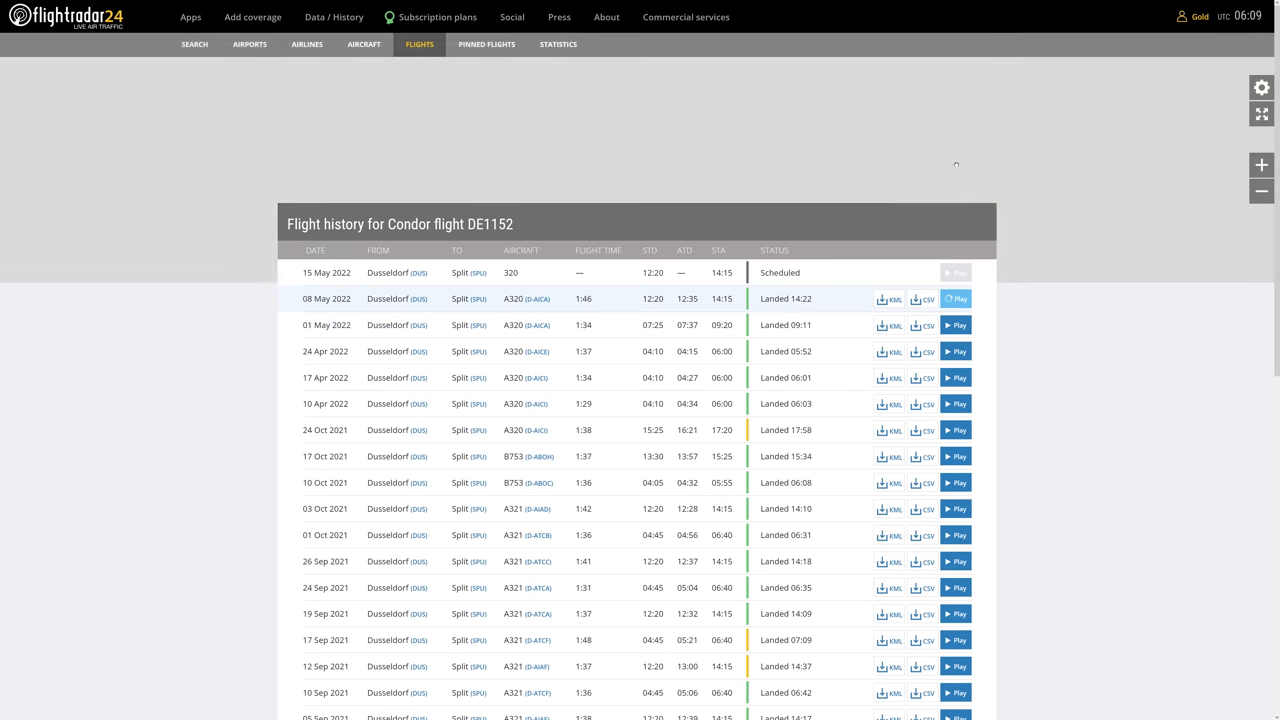
drag(501, 415, 445, 416)
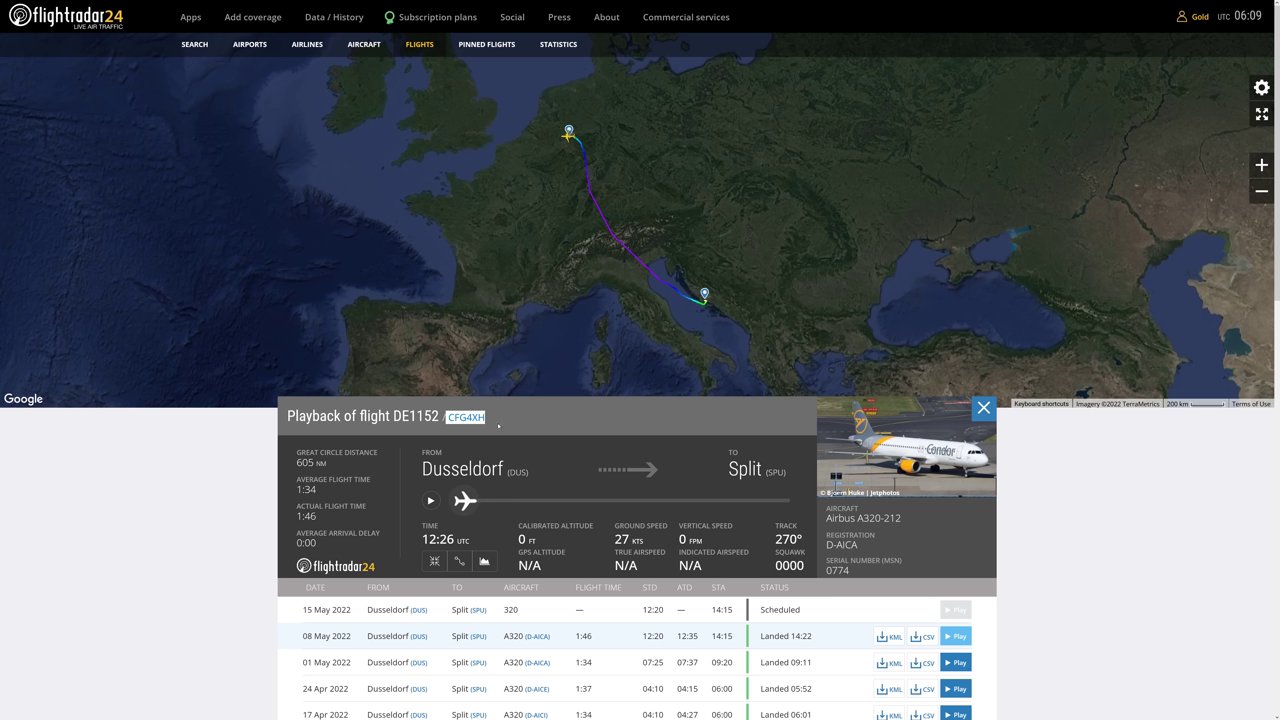
click(498, 426)
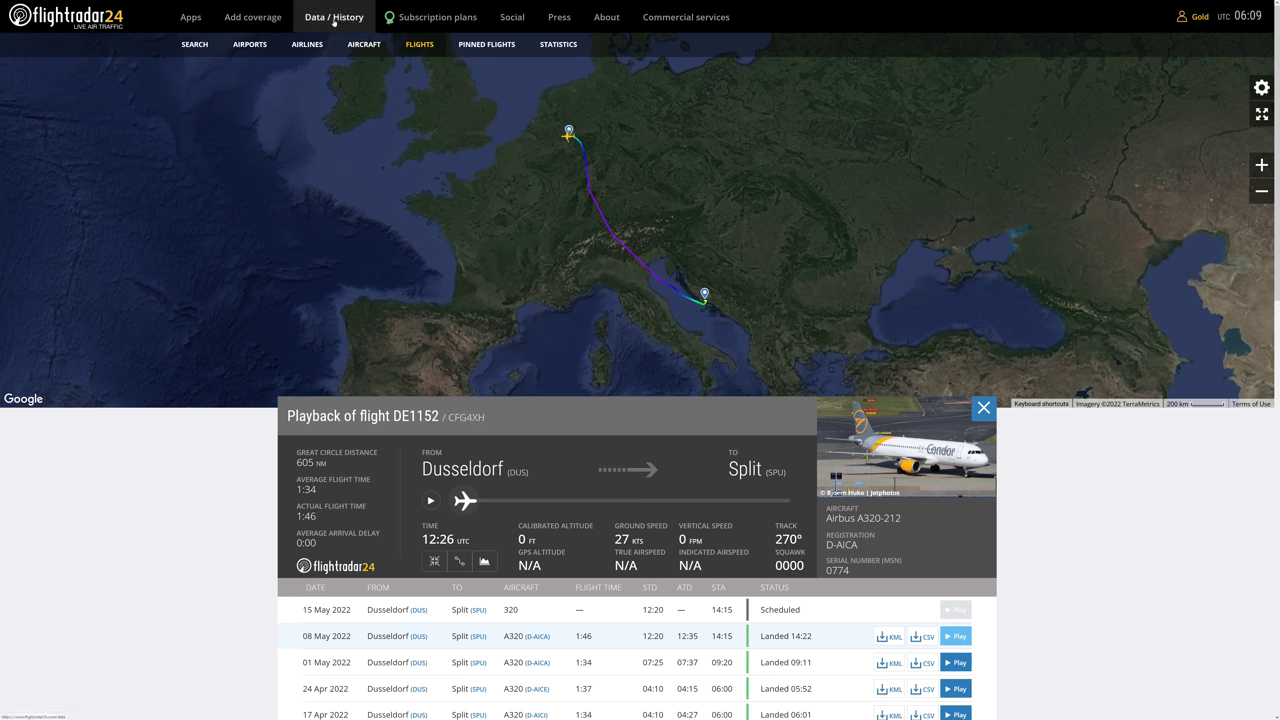
Search airlines for 'fr' and open Ryanair's routes and destinations map
mouse_move(334, 20)
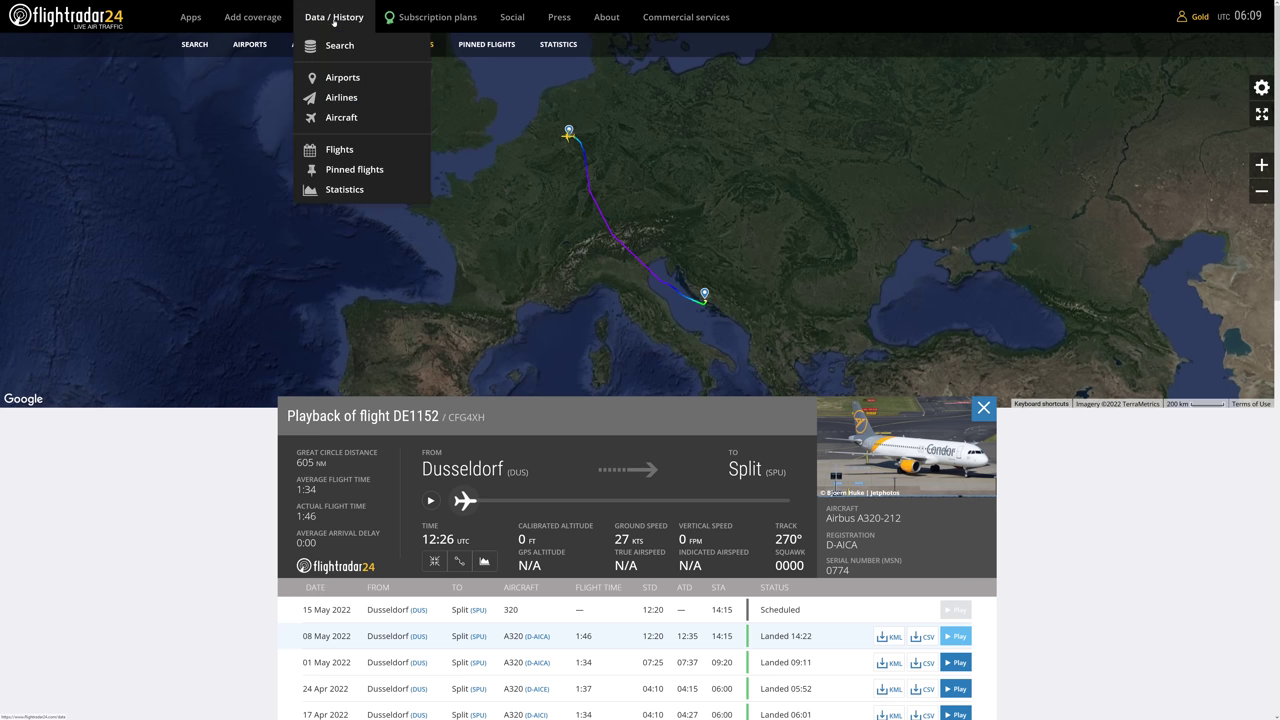
click(342, 98)
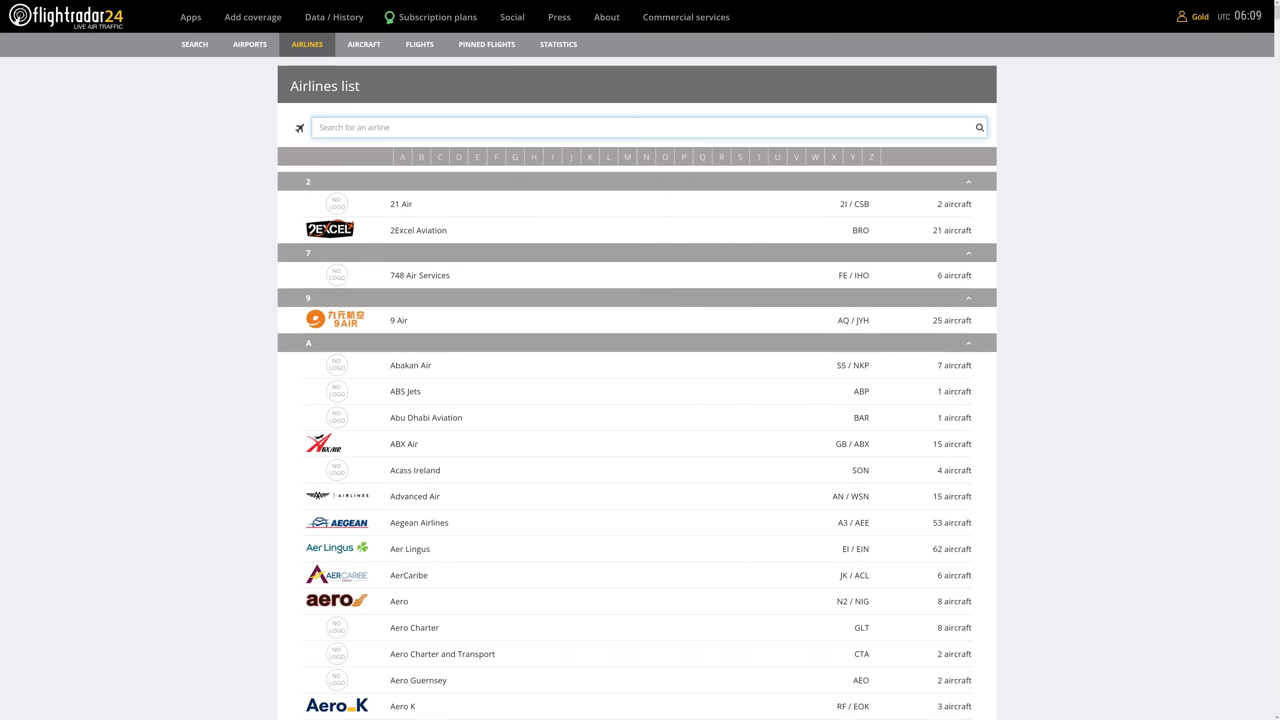
text(fr)
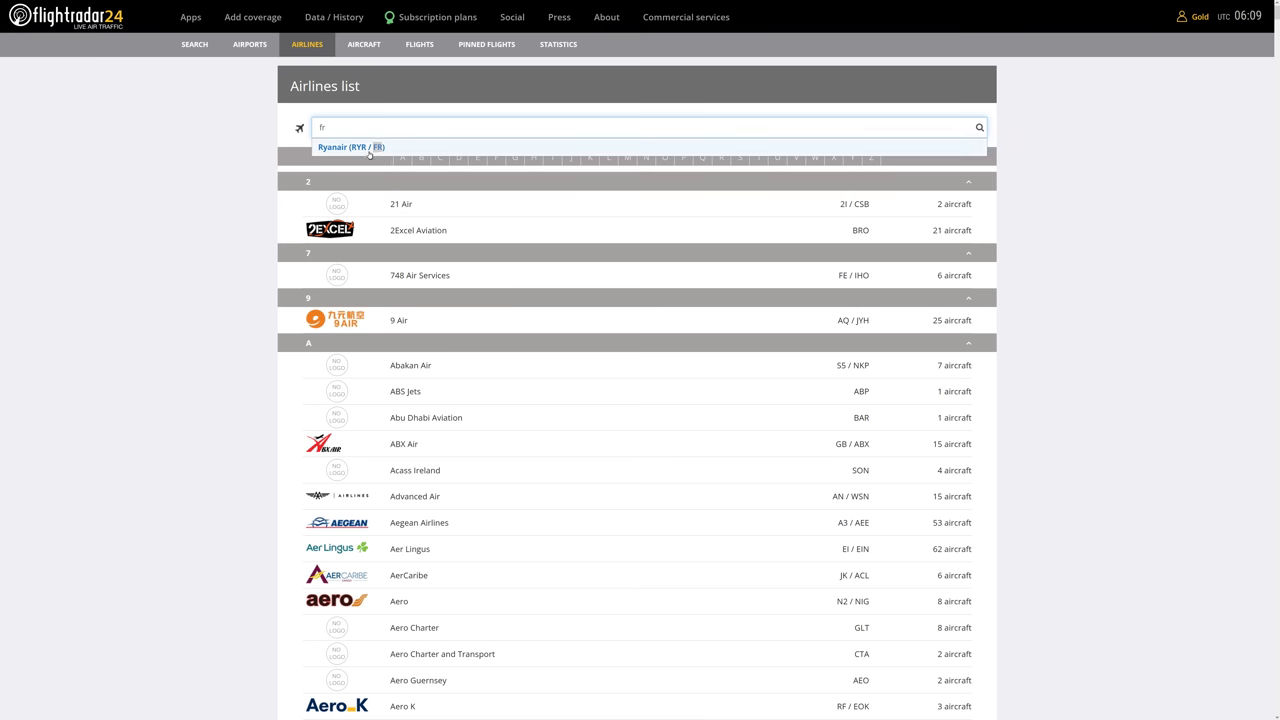
click(374, 148)
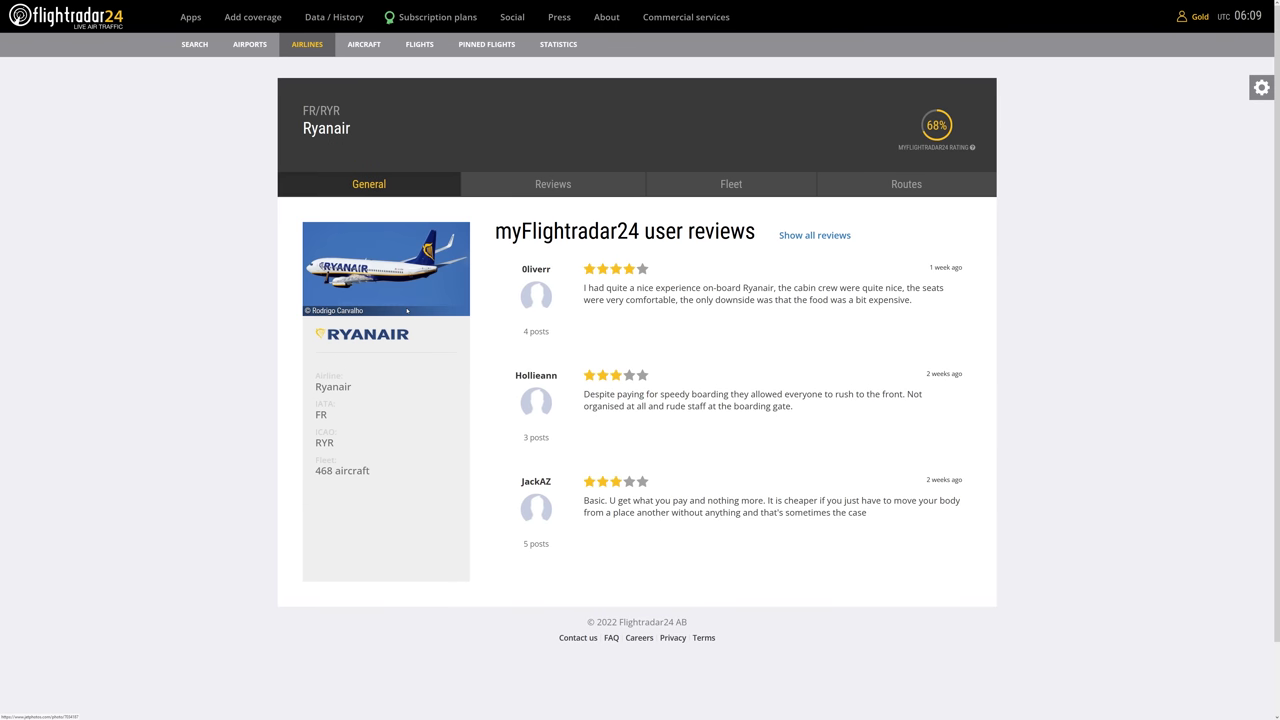
click(906, 188)
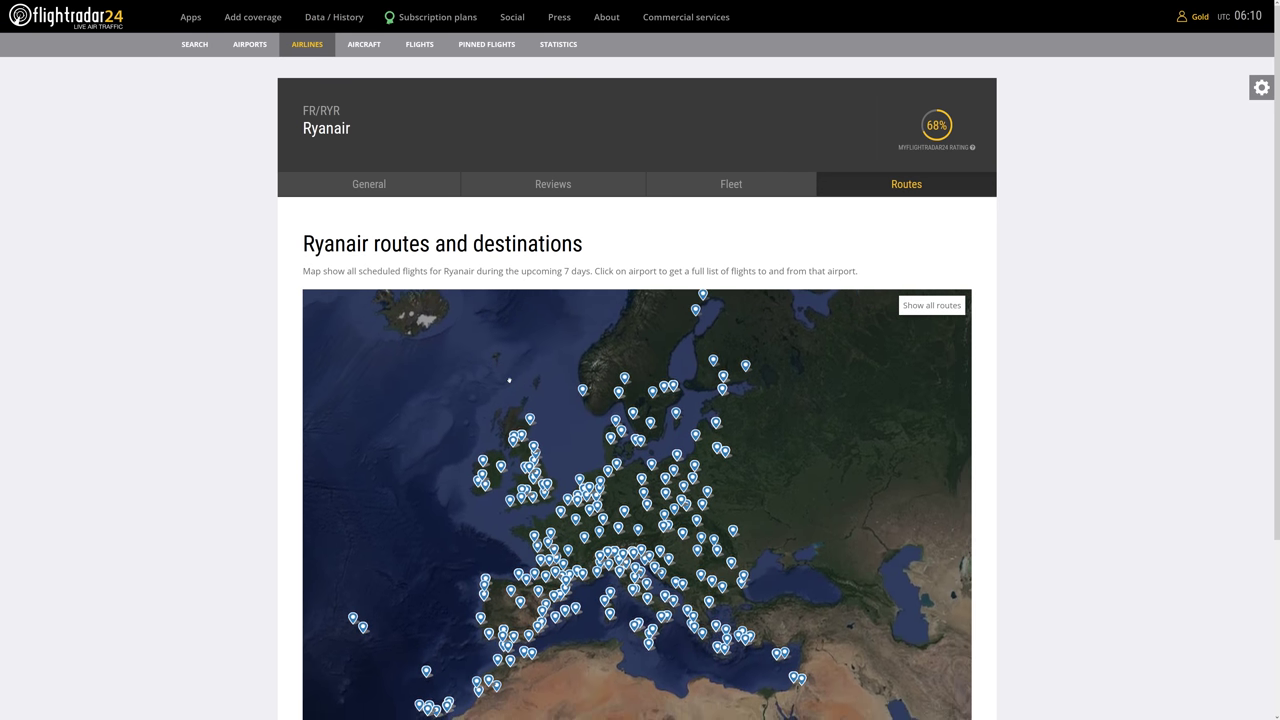
Show Copenhagen's Ryanair routes and browse its departures schedule table
scroll(235, 356, down, 2)
scroll(234, 353, up, 1)
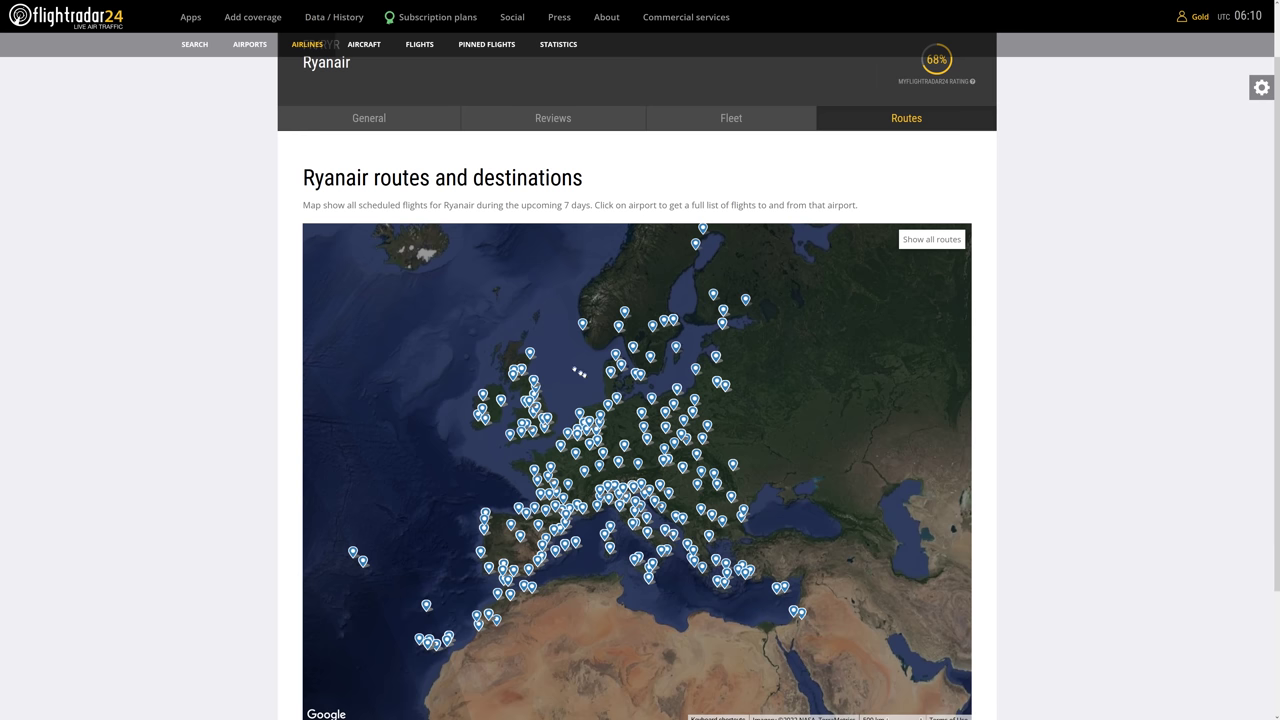
scroll(628, 391, up, 2)
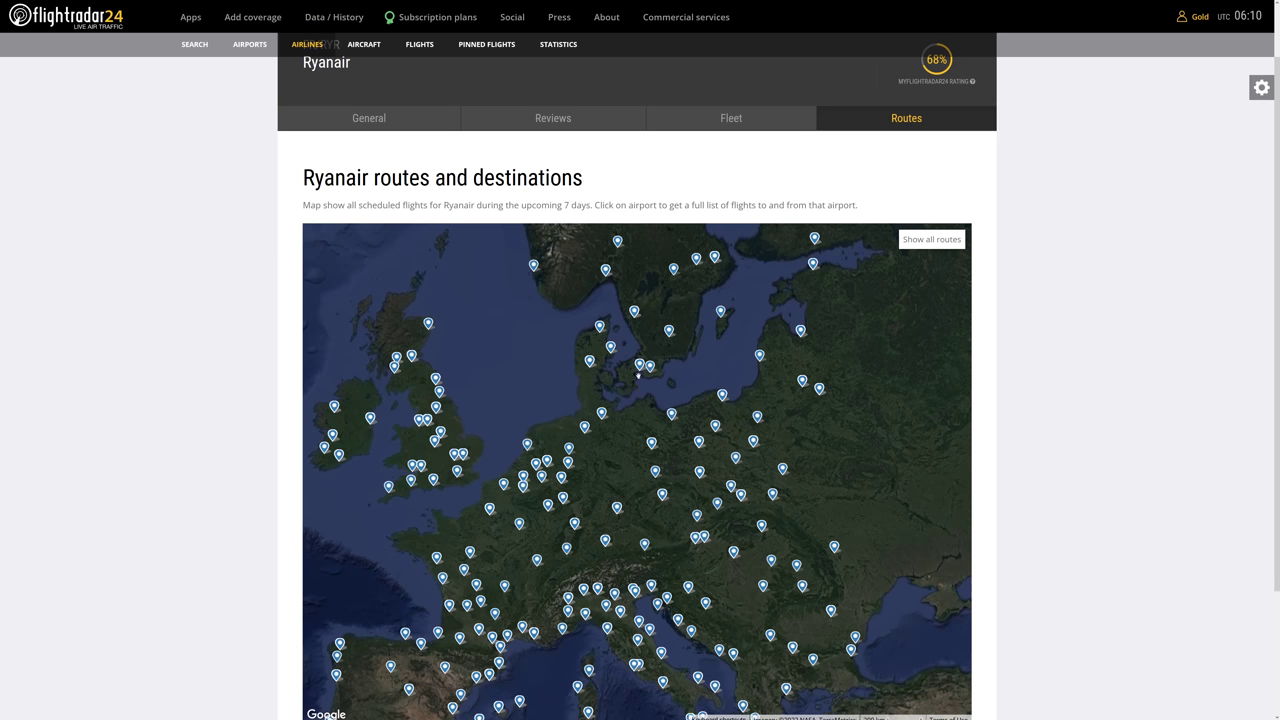
click(639, 365)
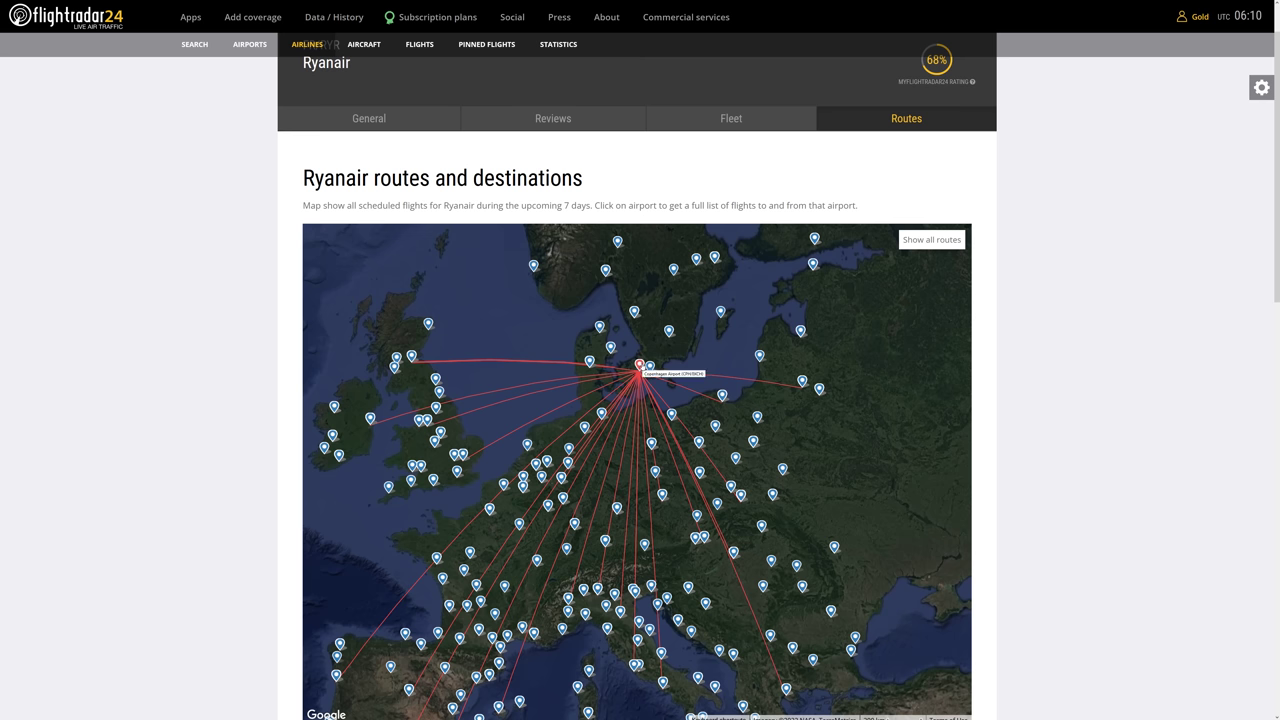
scroll(215, 263, down, 5)
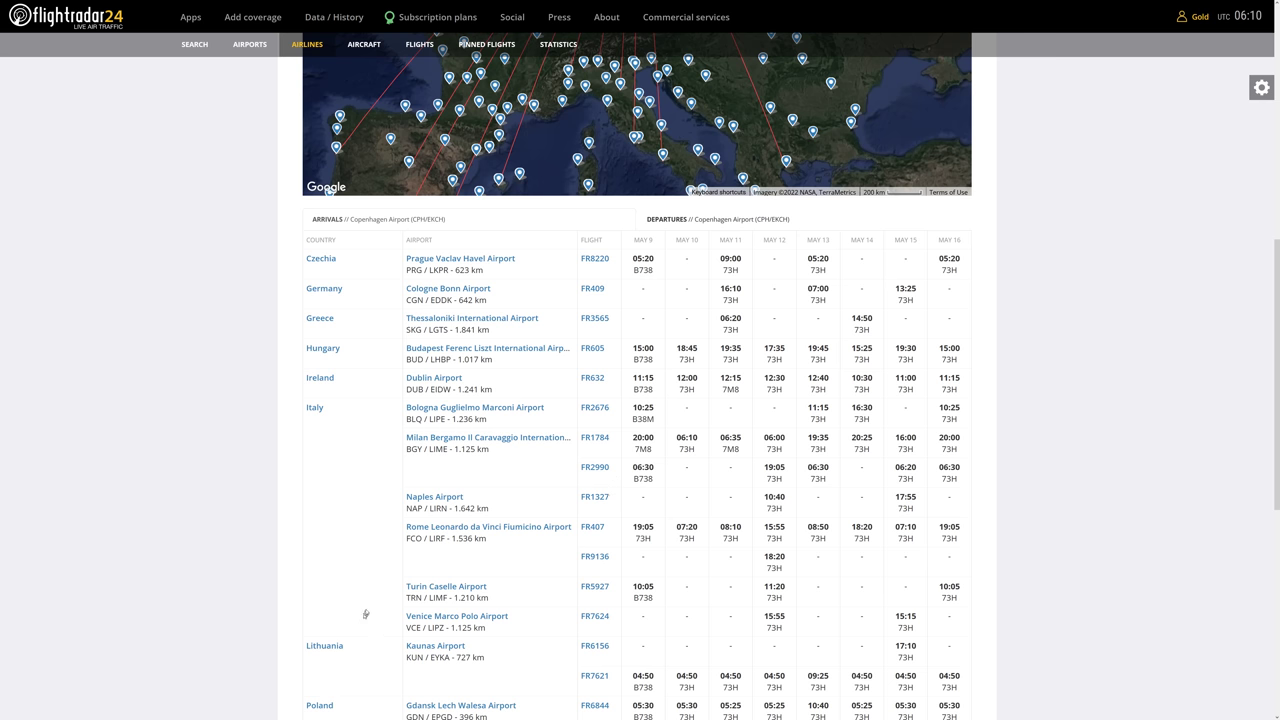
click(652, 224)
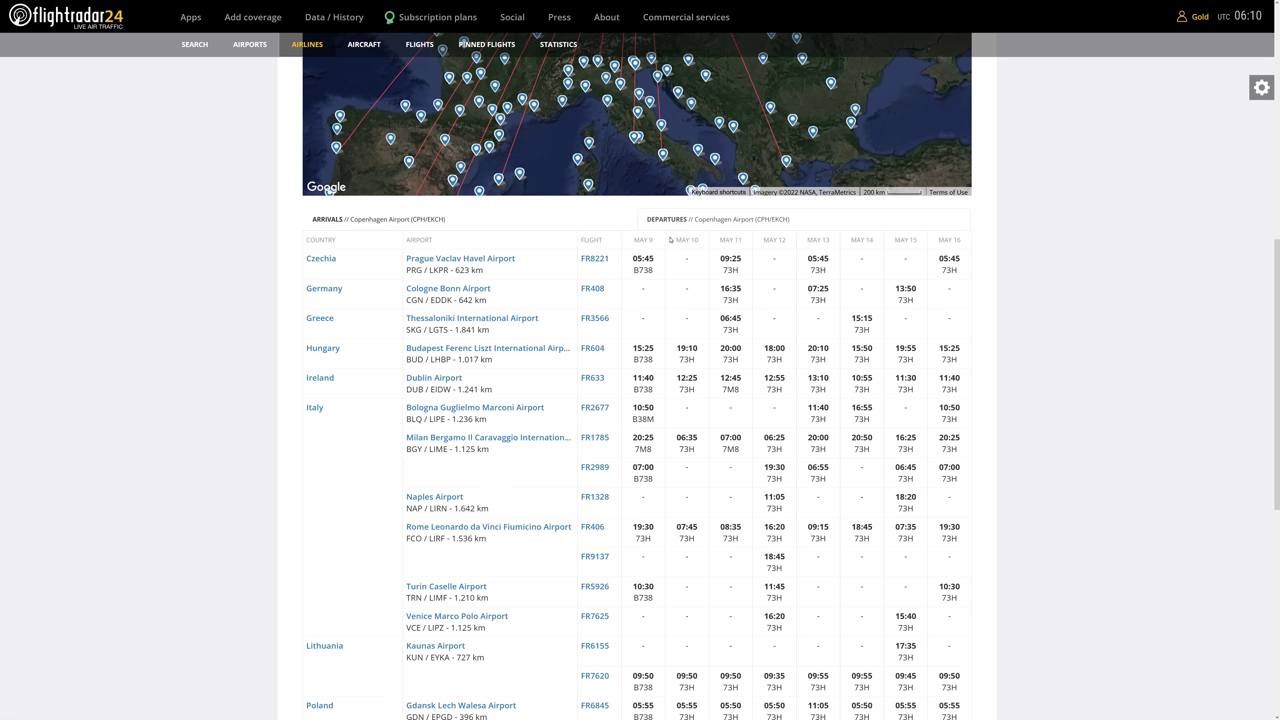
scroll(562, 295, down, 2)
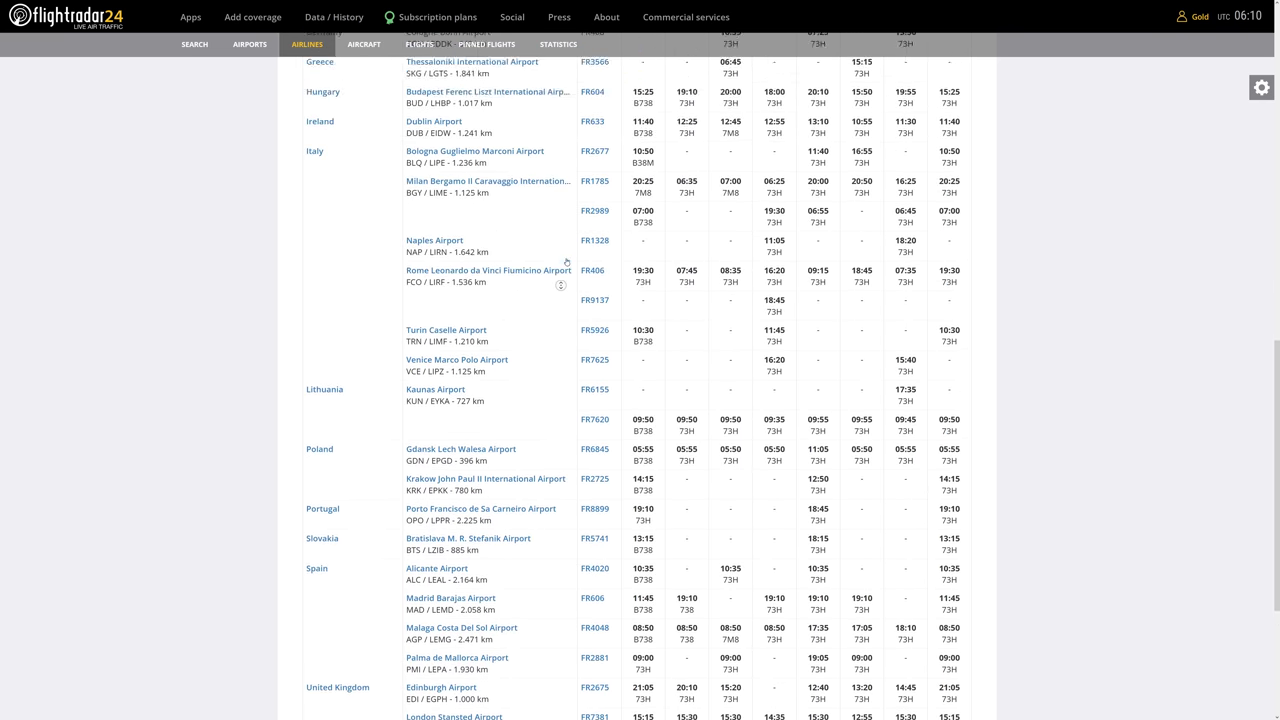
middle_click(559, 279)
scroll(559, 279, up, 1)
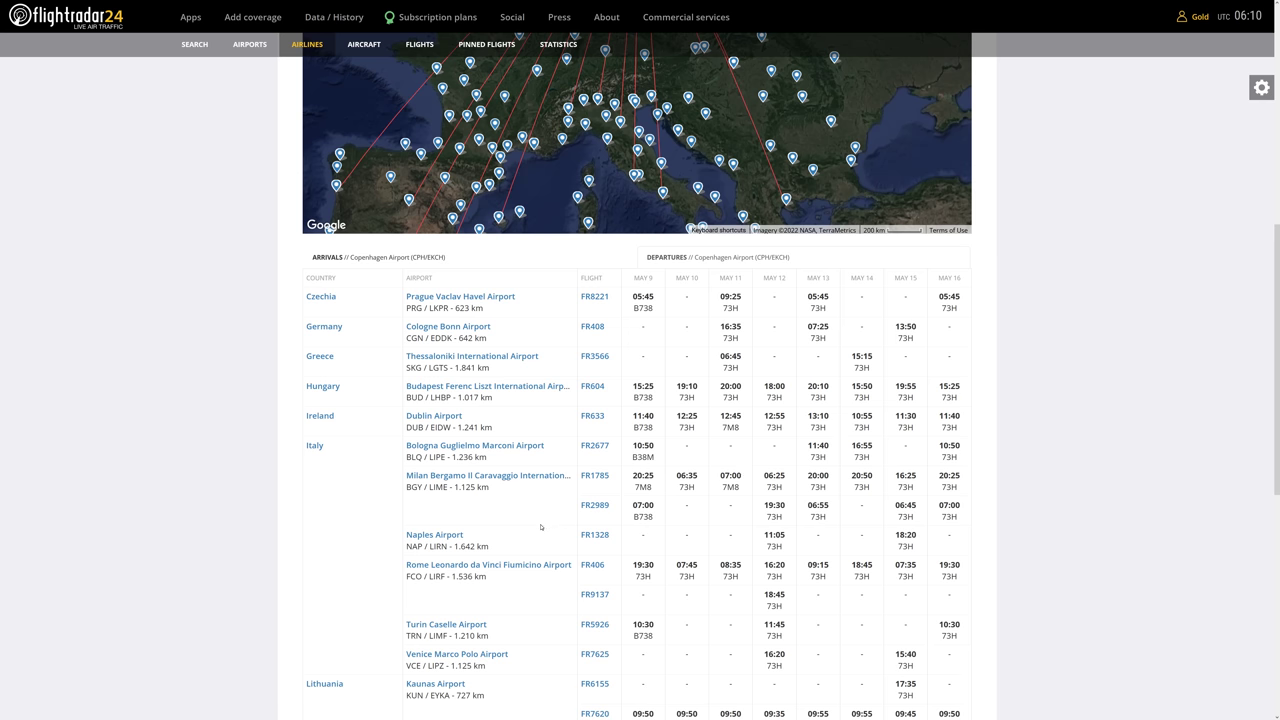
scroll(541, 527, down, 4)
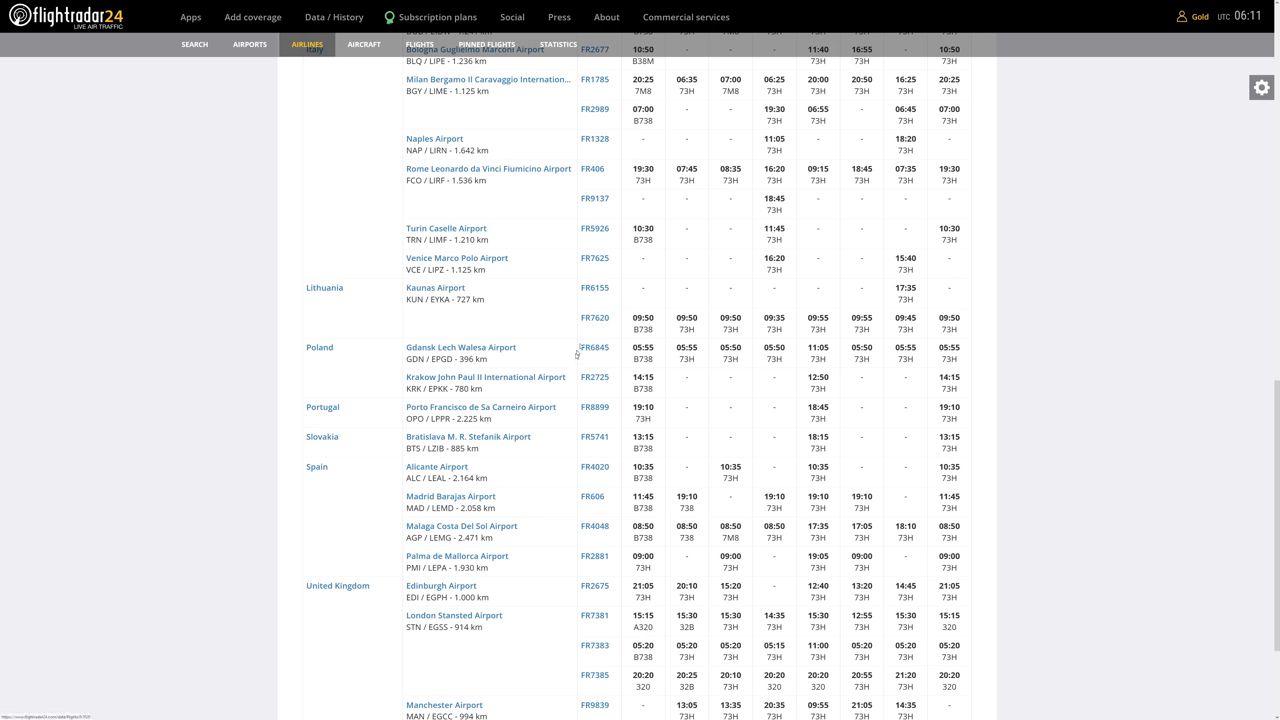
scroll(568, 447, down, 2)
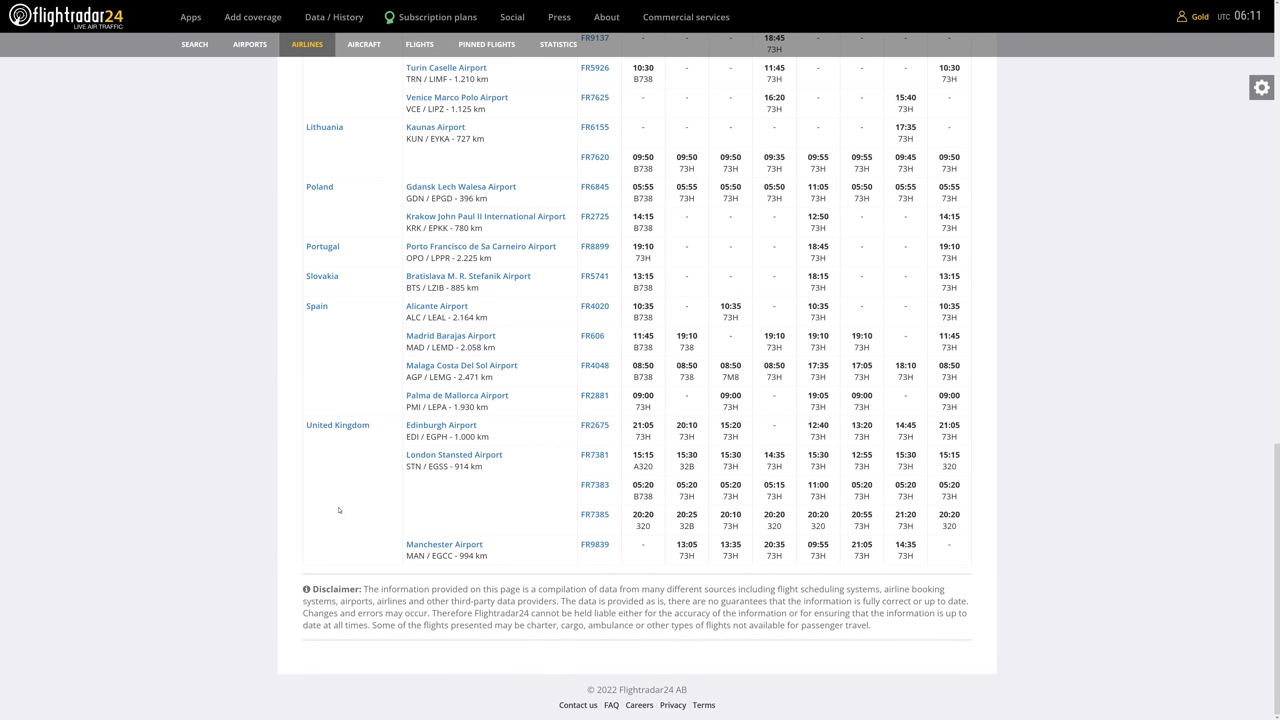
scroll(309, 489, up, 15)
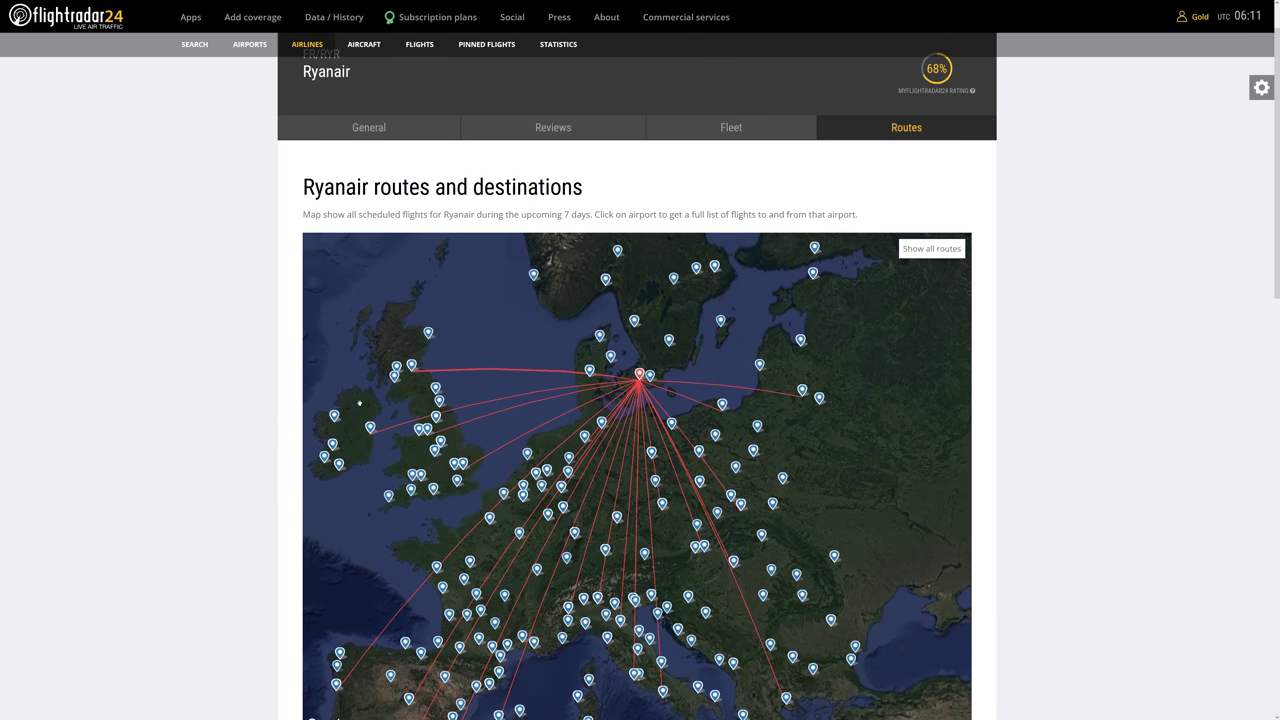
Select Dublin Airport and scroll its Ryanair schedule to the London Stansted FR206 rows
mouse_move(370, 427)
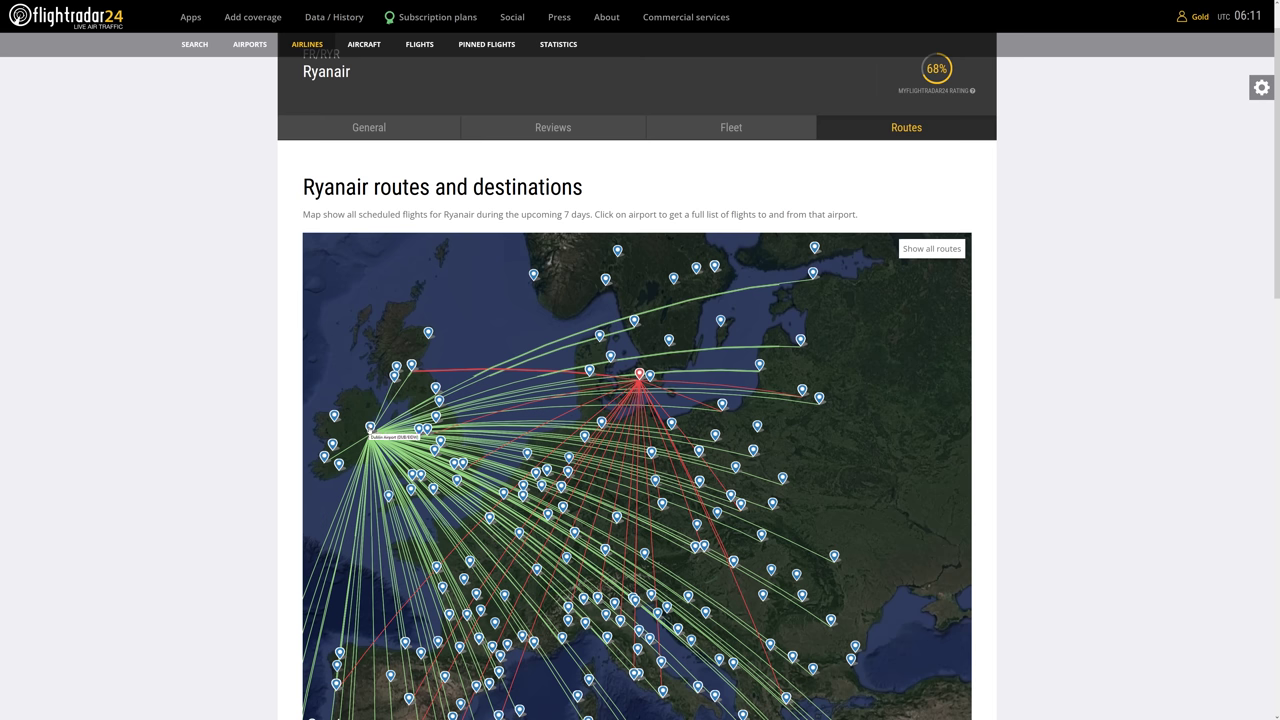
click(370, 427)
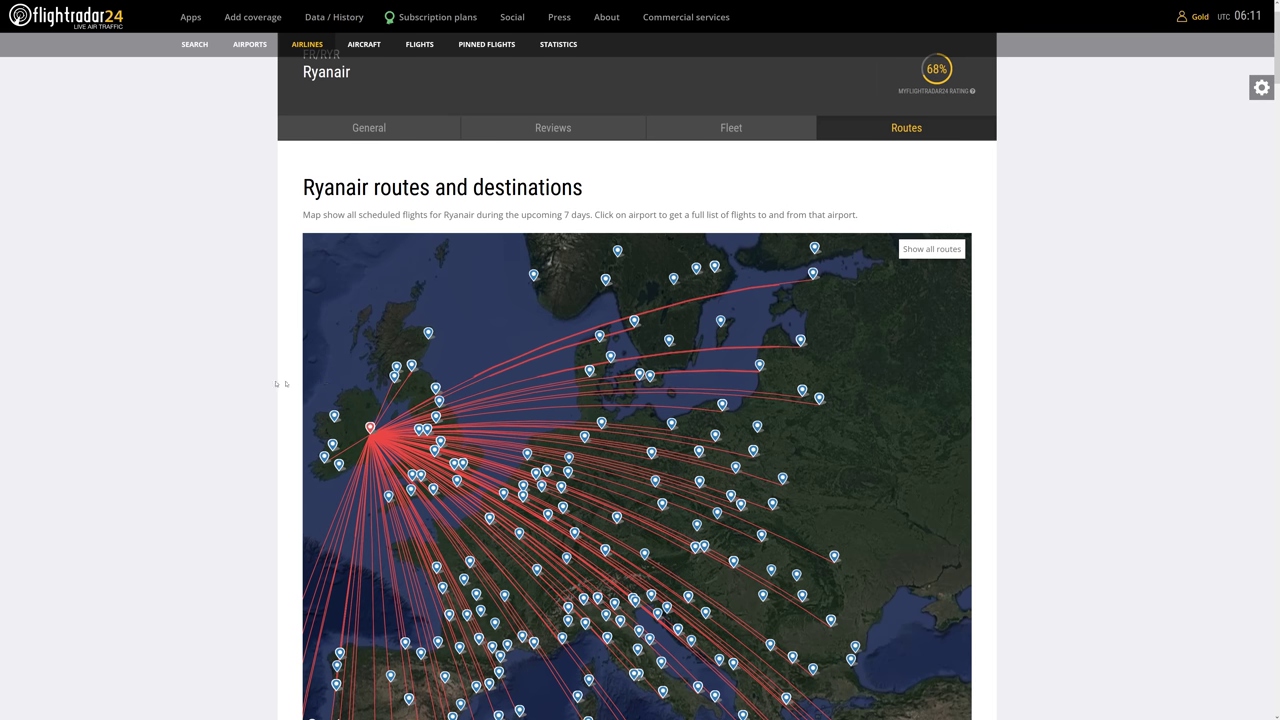
scroll(262, 387, down, 5)
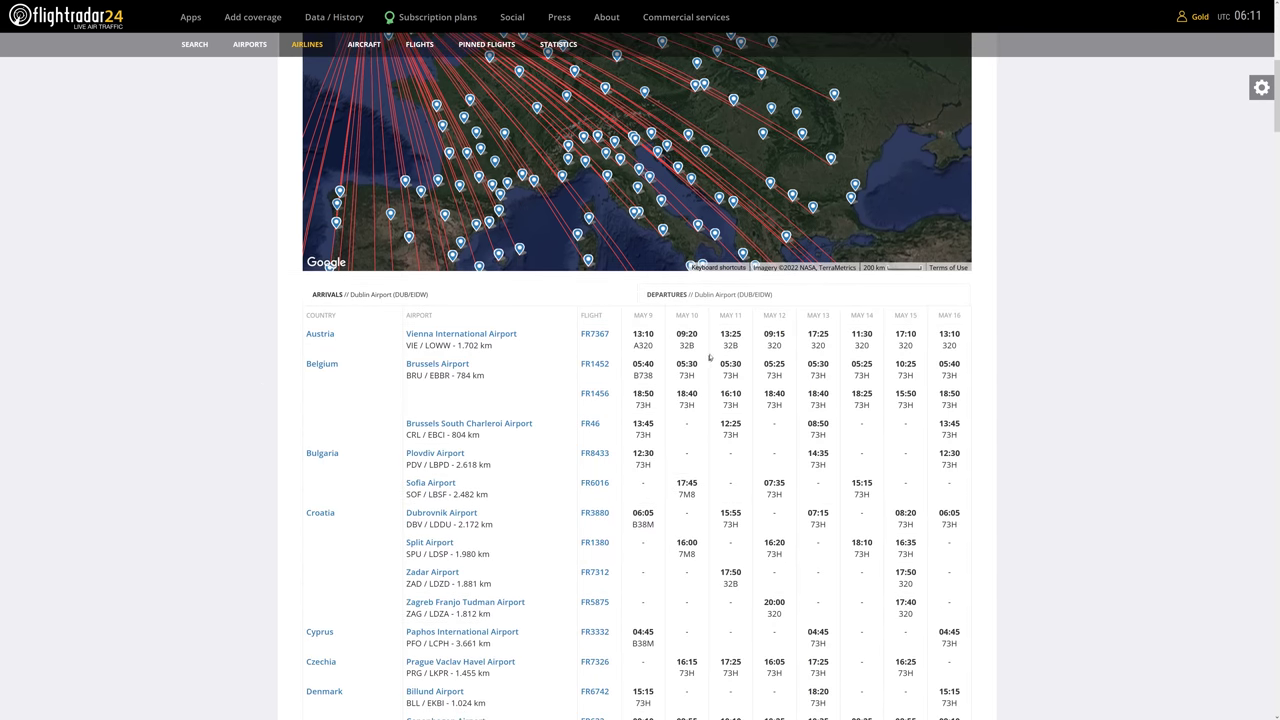
scroll(605, 390, down, 15)
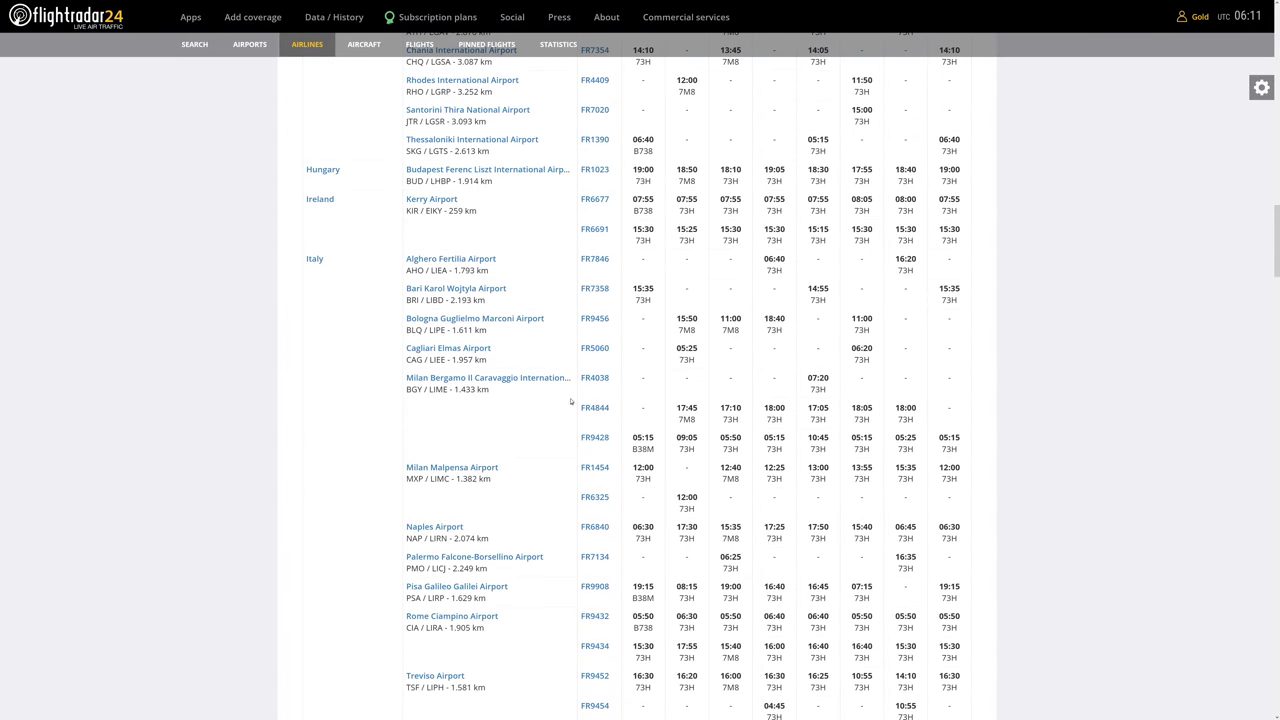
scroll(574, 417, down, 20)
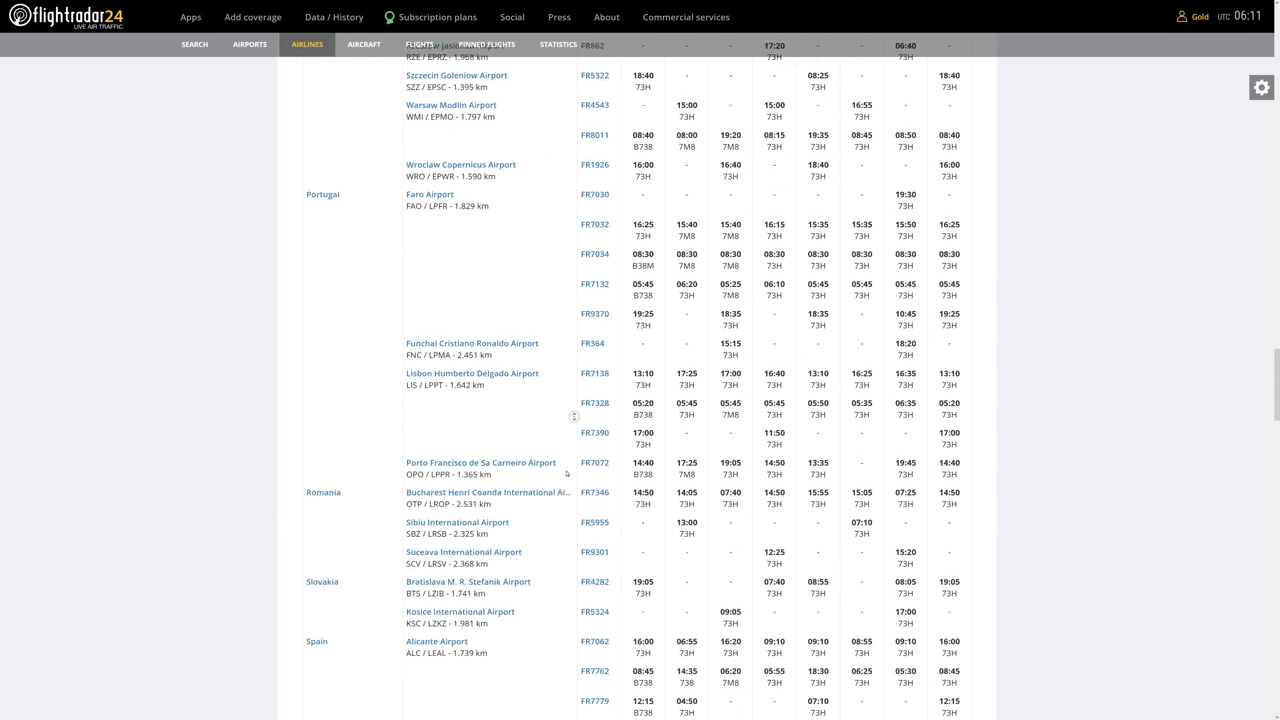
scroll(574, 417, down, 20)
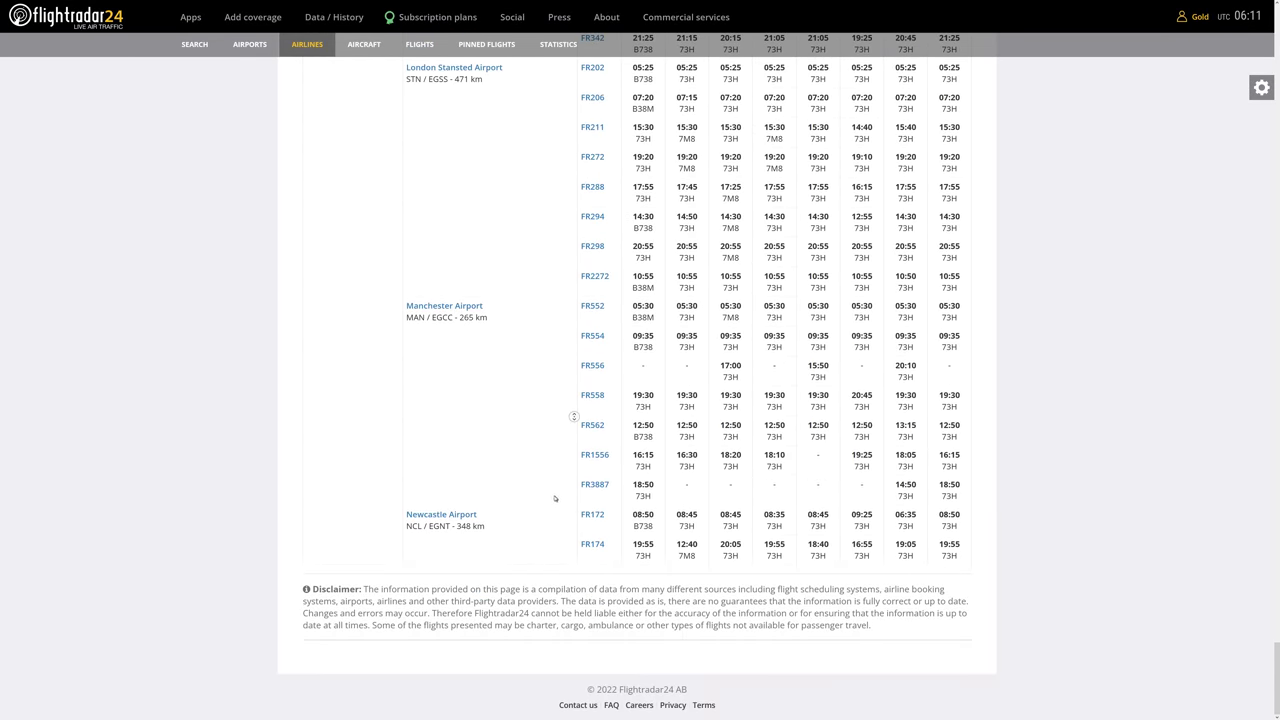
middle_click(553, 481)
scroll(553, 481, up, 7)
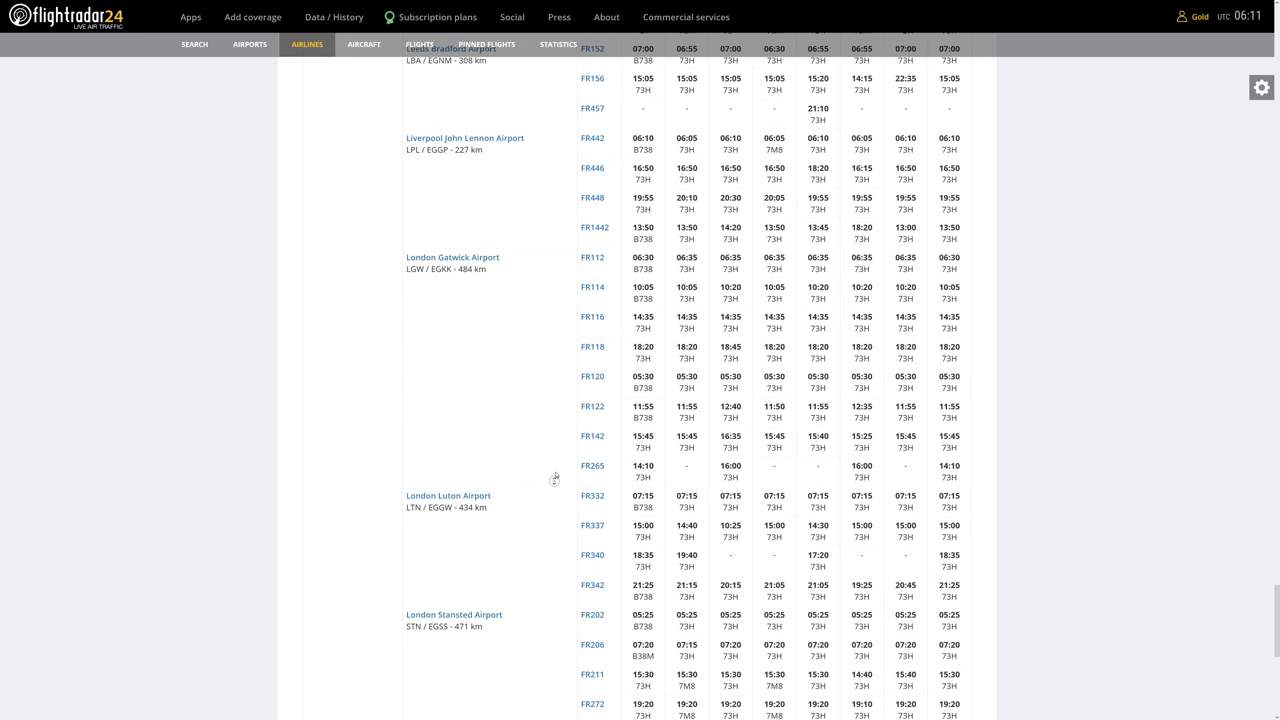
scroll(553, 481, up, 3)
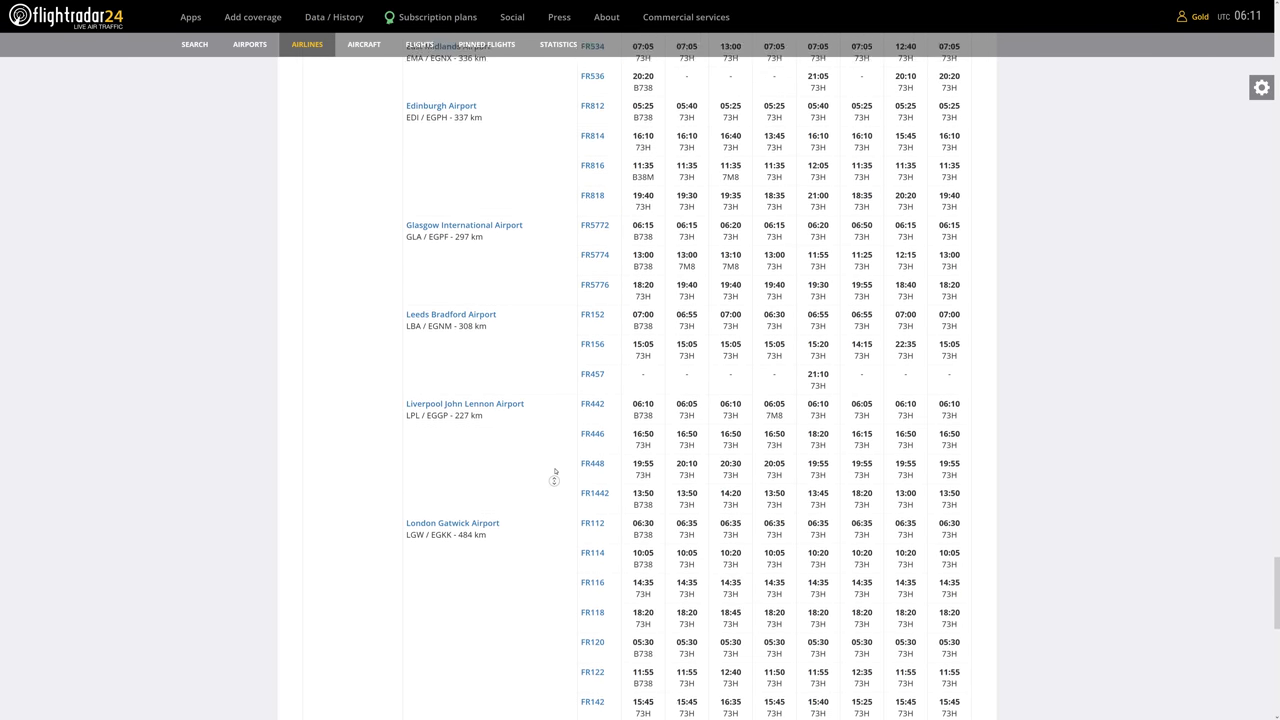
scroll(553, 481, up, 4)
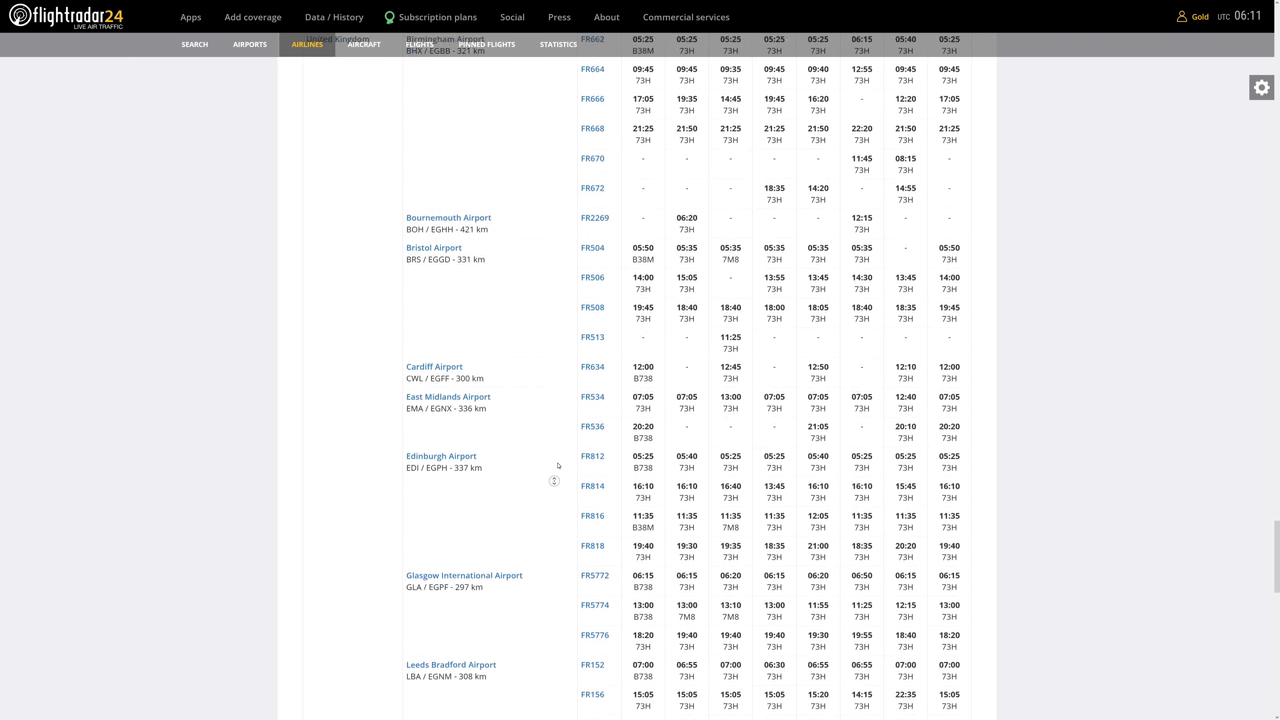
scroll(555, 473, up, 1)
scroll(561, 504, down, 5)
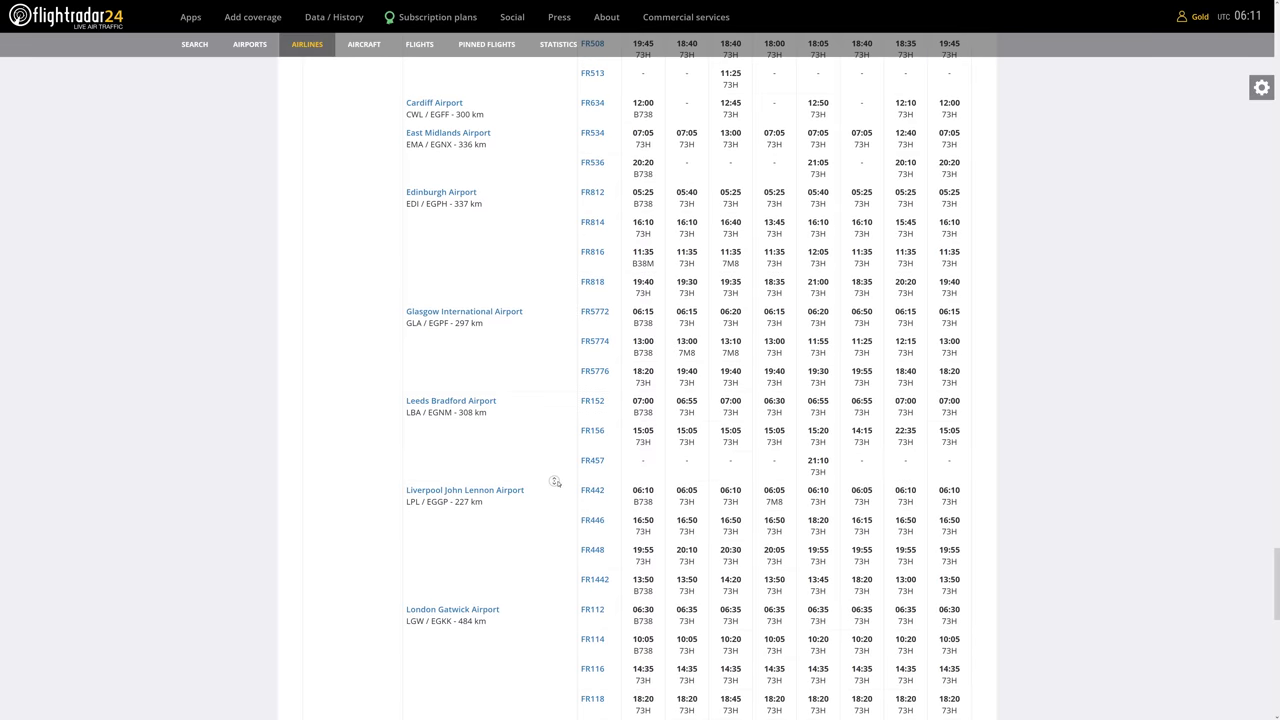
scroll(561, 504, down, 5)
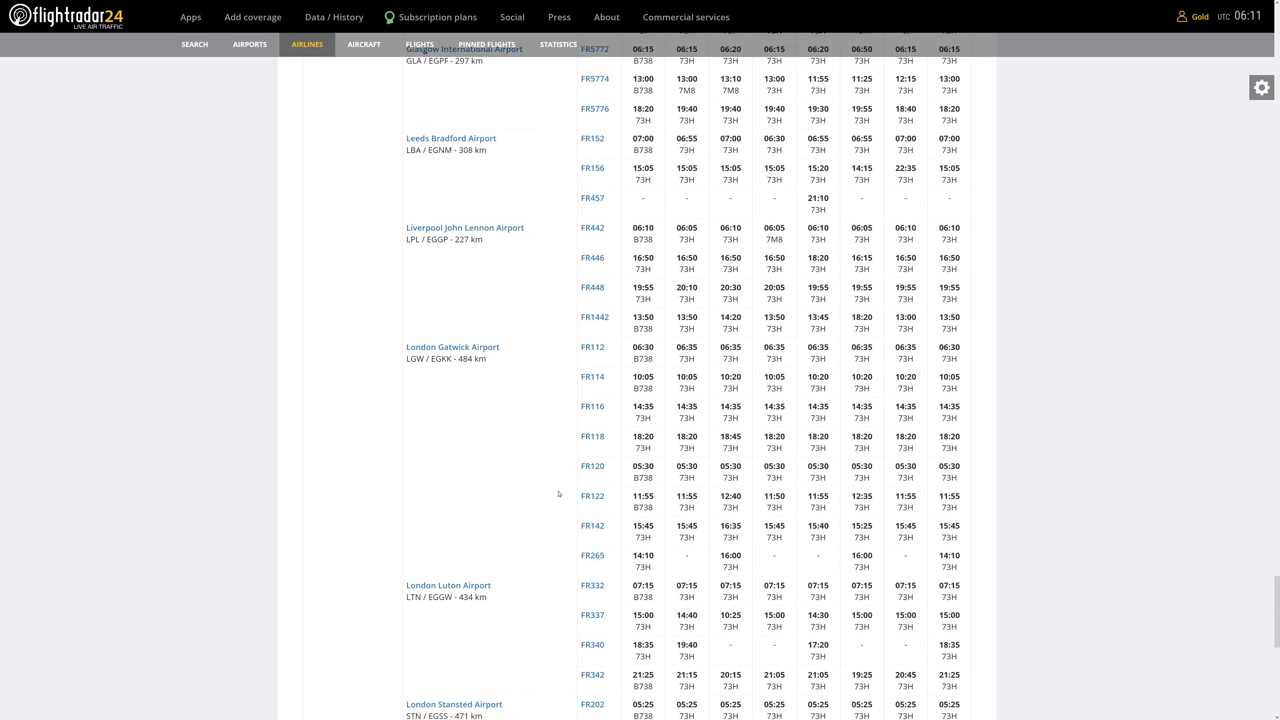
scroll(558, 491, down, 1)
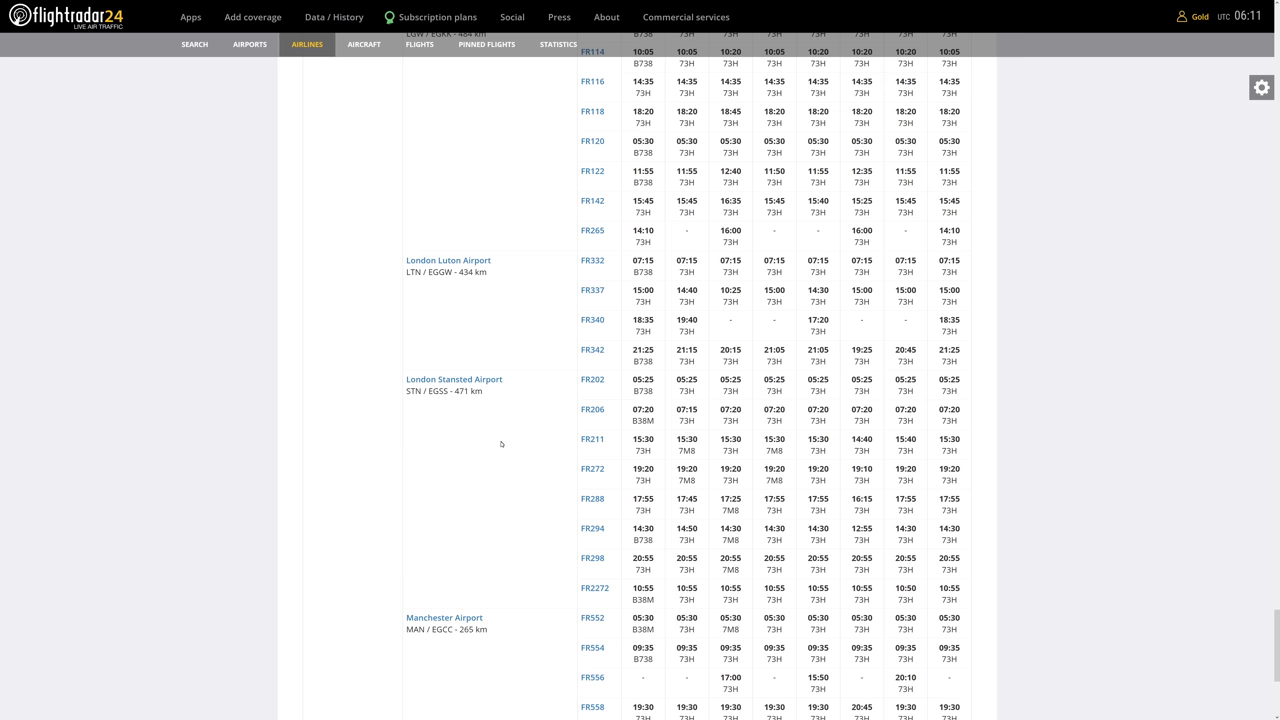
Open FR206's history and play back the 08 May flight, callsign RYR74LE
click(593, 410)
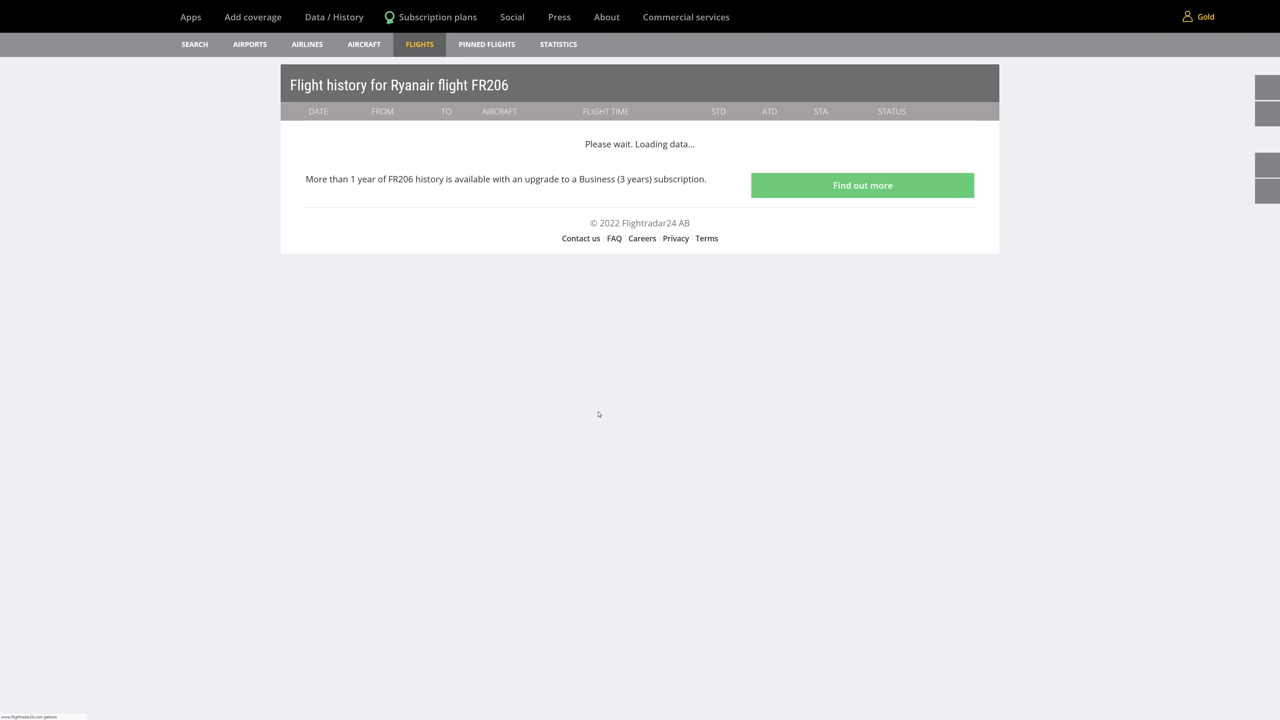
click(954, 370)
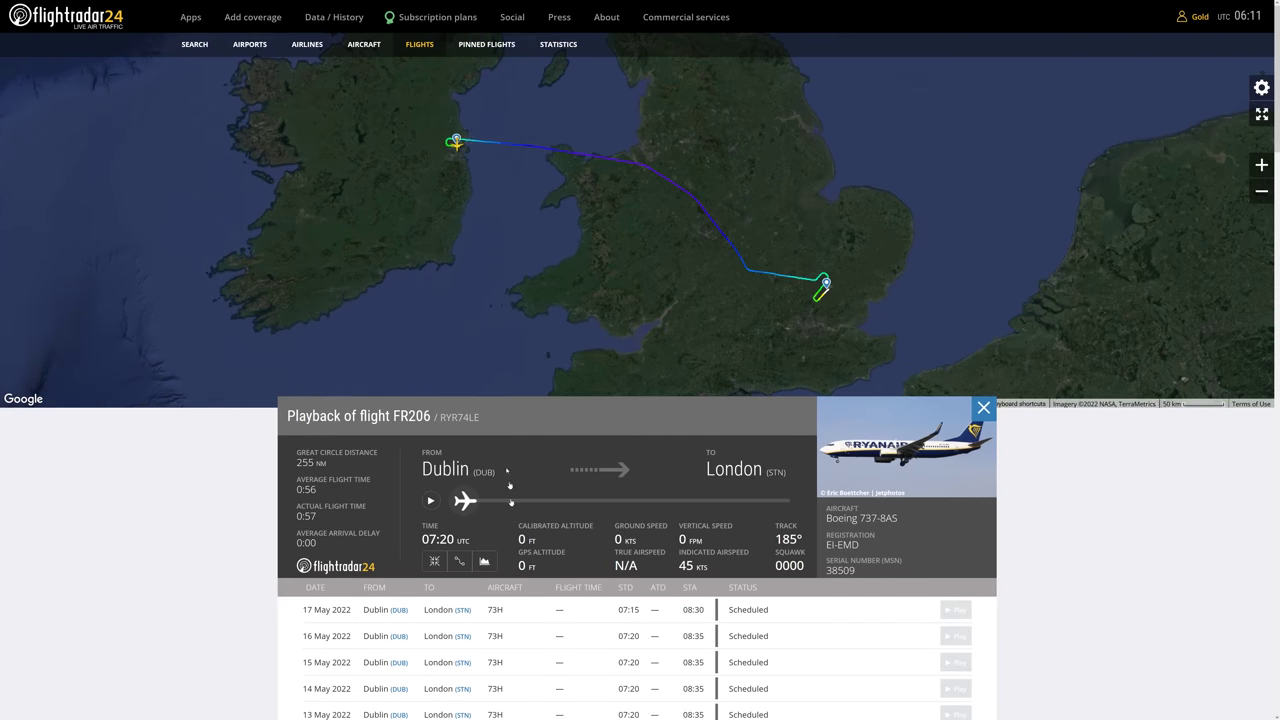
drag(488, 421, 437, 418)
click(437, 418)
Zoom and pan the playback map to inspect FR206's track near the airport
scroll(616, 582, down, 5)
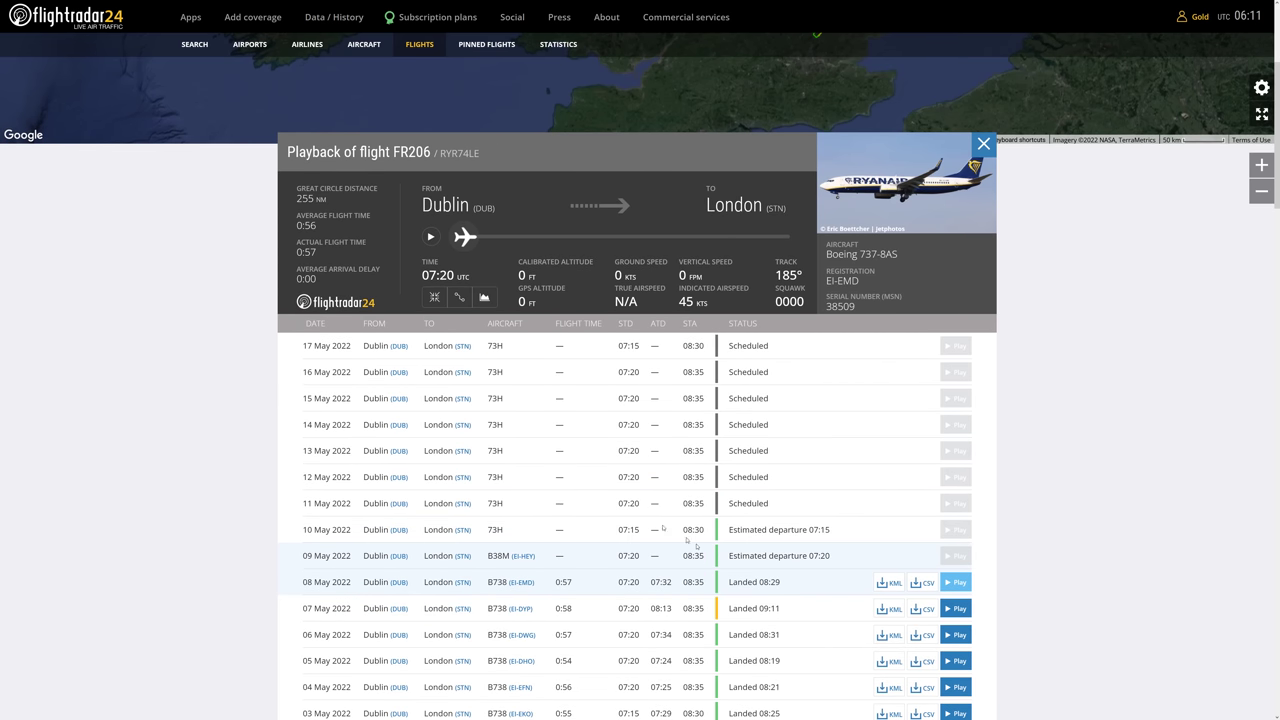
scroll(223, 517, up, 5)
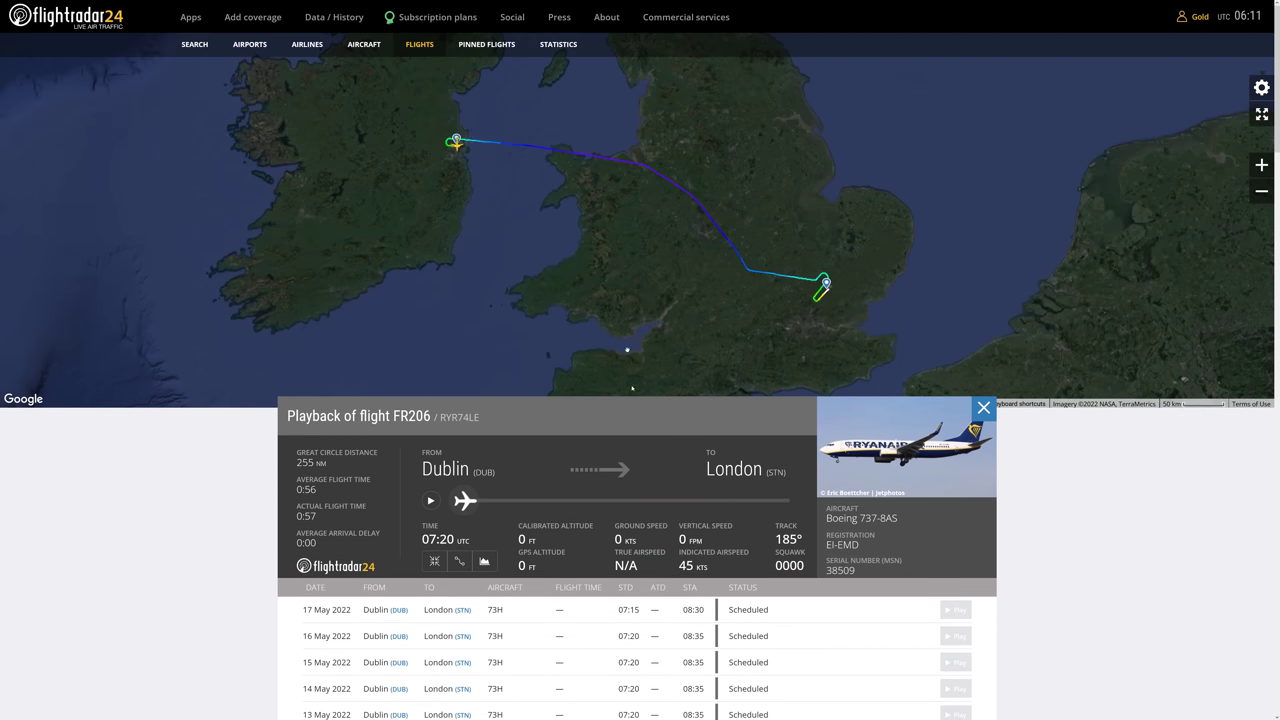
scroll(453, 146, up, 5)
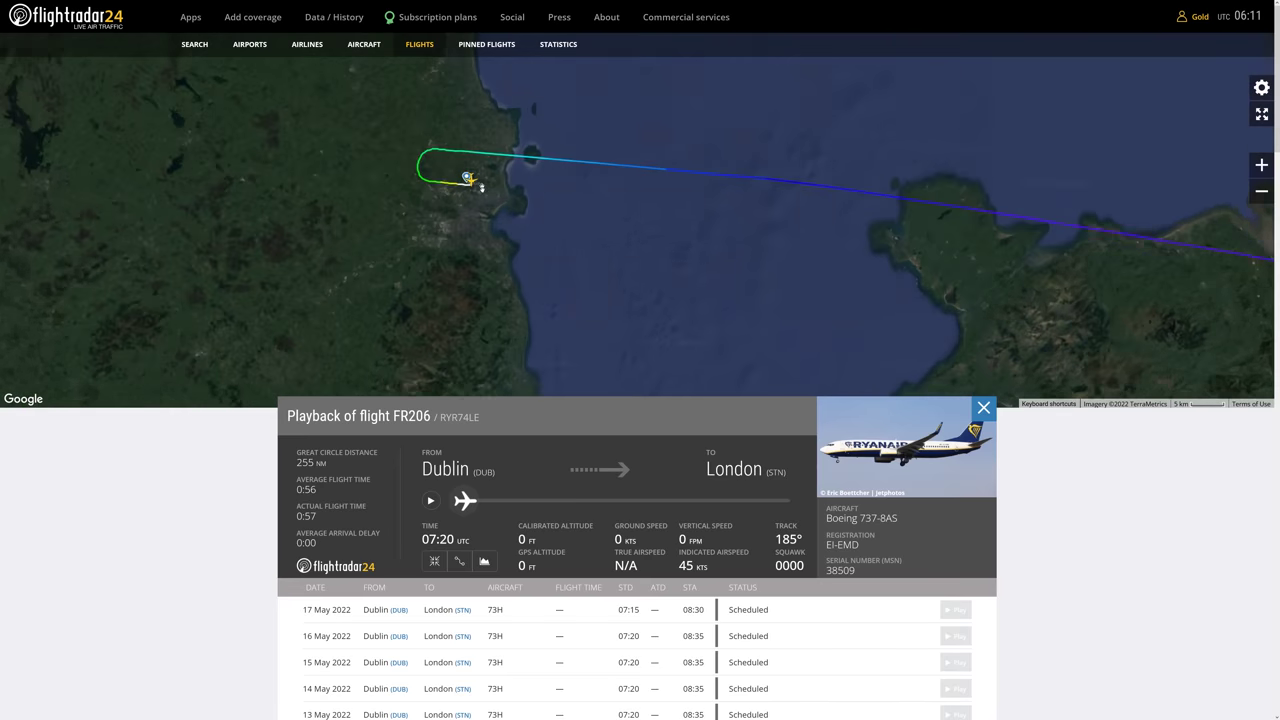
scroll(445, 152, up, 5)
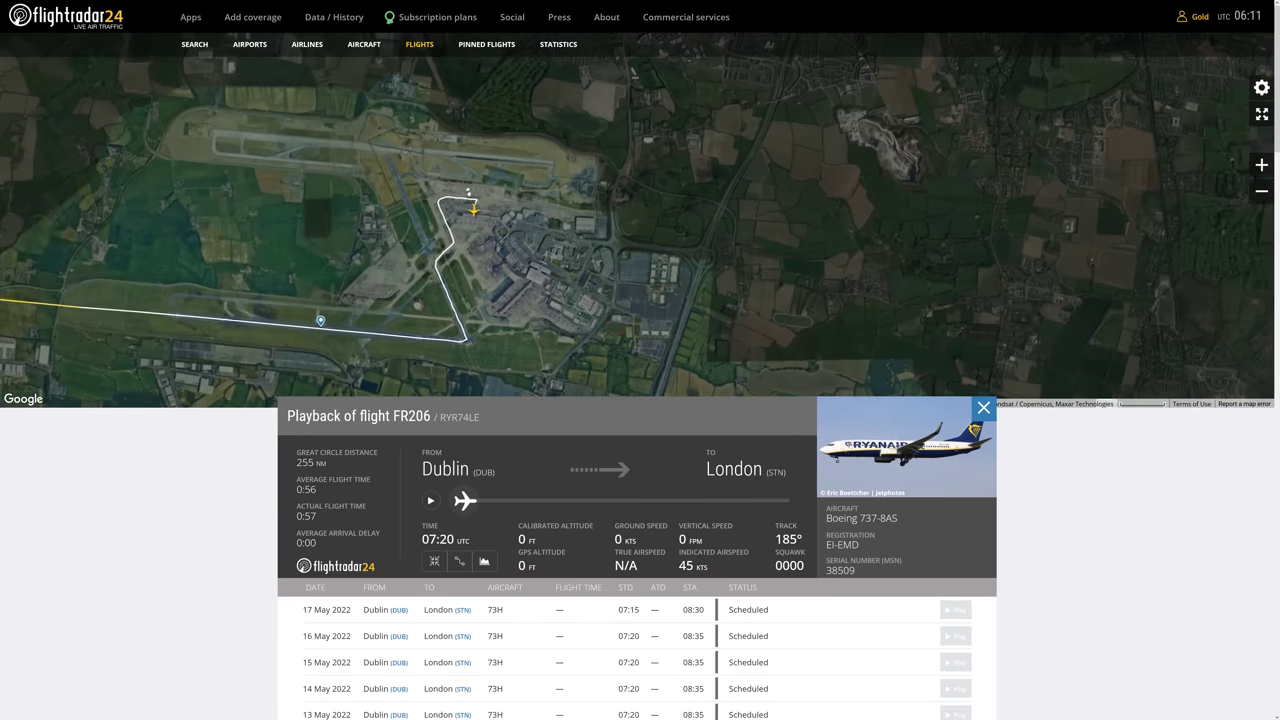
scroll(489, 245, up, 3)
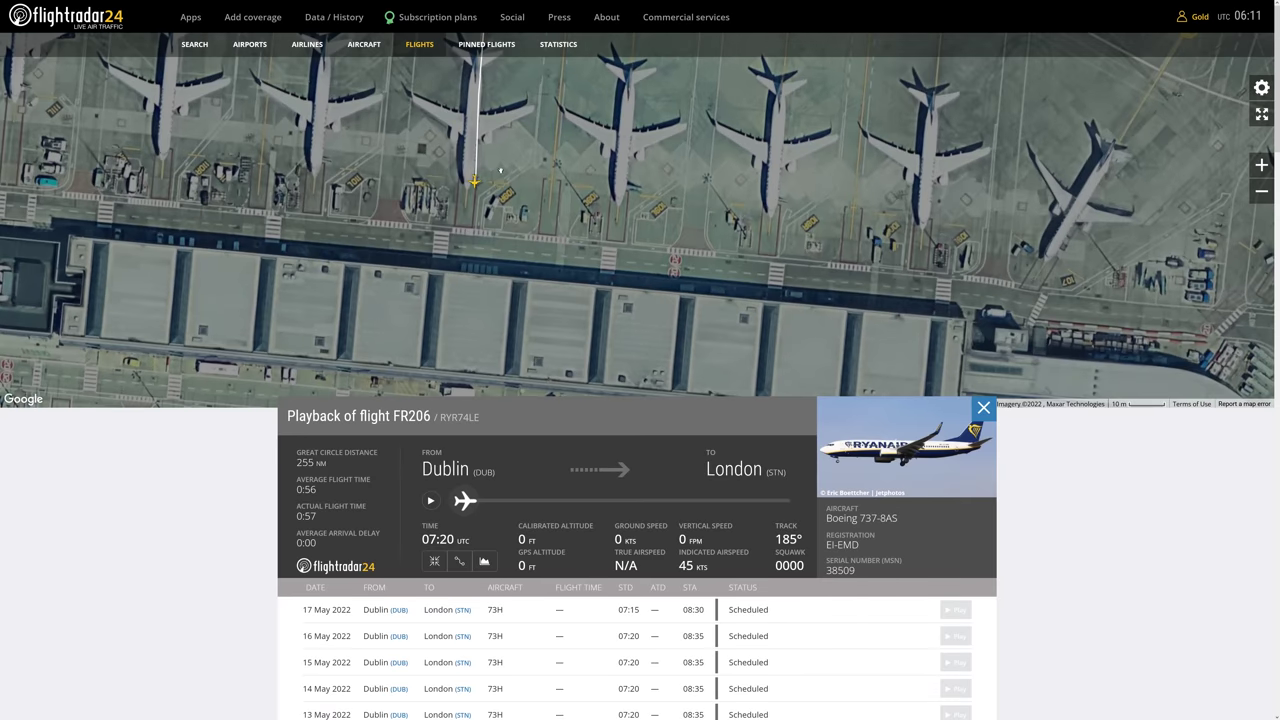
drag(520, 145, 537, 286)
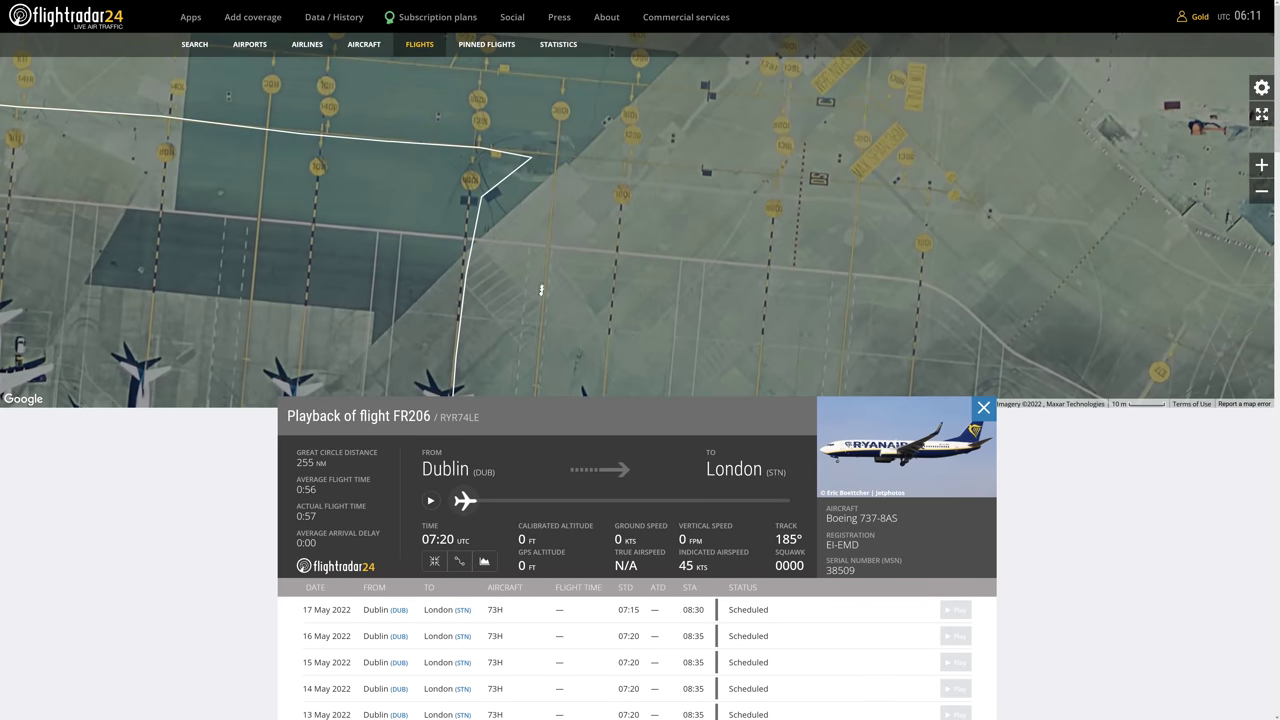
scroll(490, 163, up, 1)
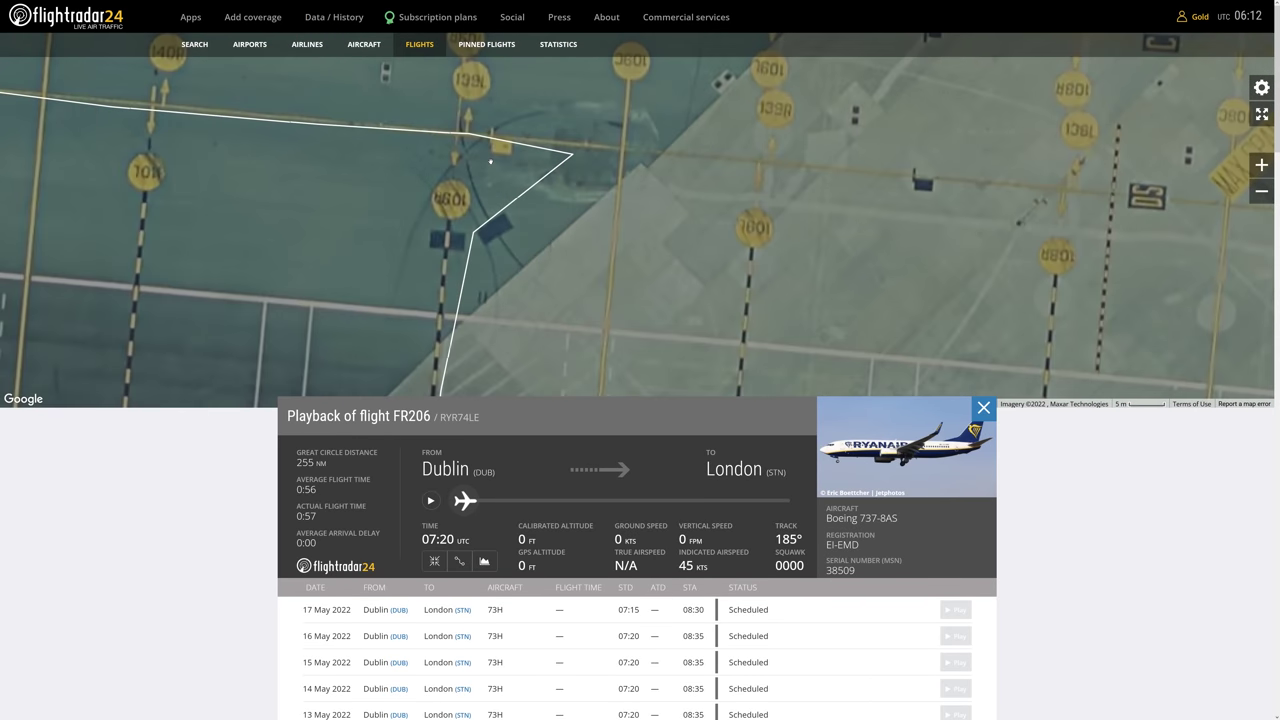
scroll(490, 162, down, 5)
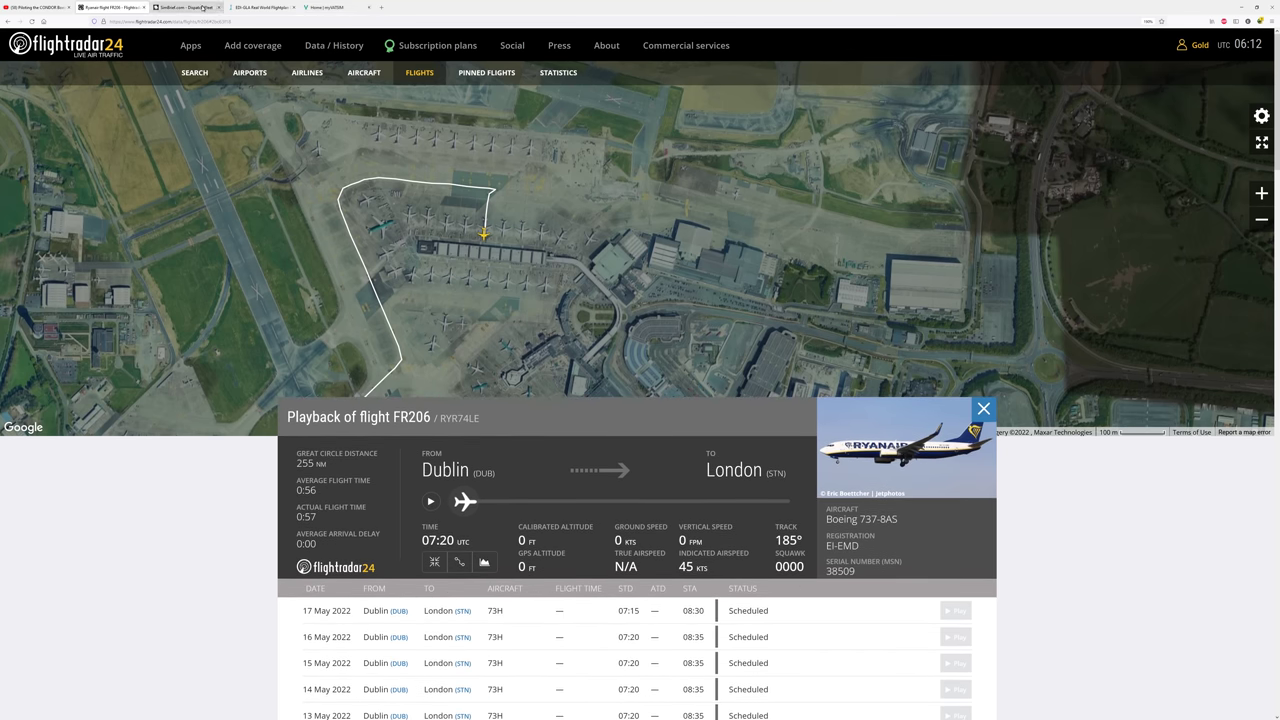
Start a new simBrief flight plan with airline RYR, flight number 206, departing EIDW
click(190, 7)
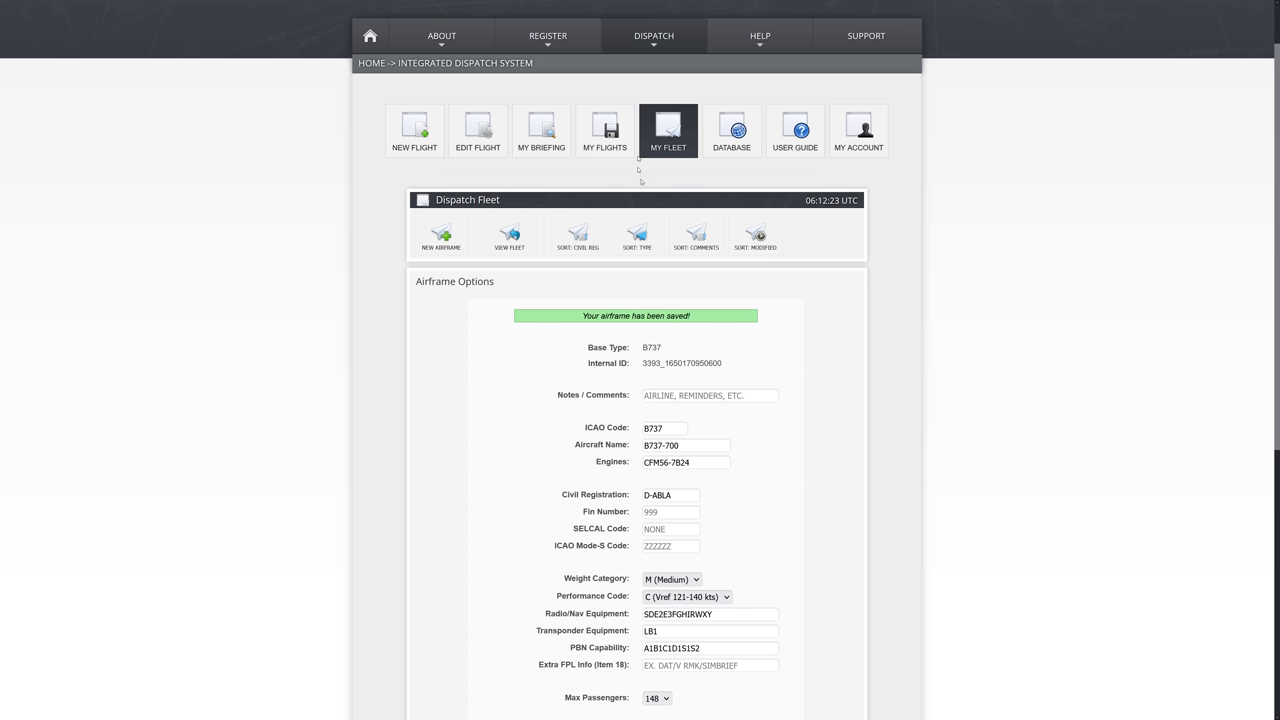
click(420, 153)
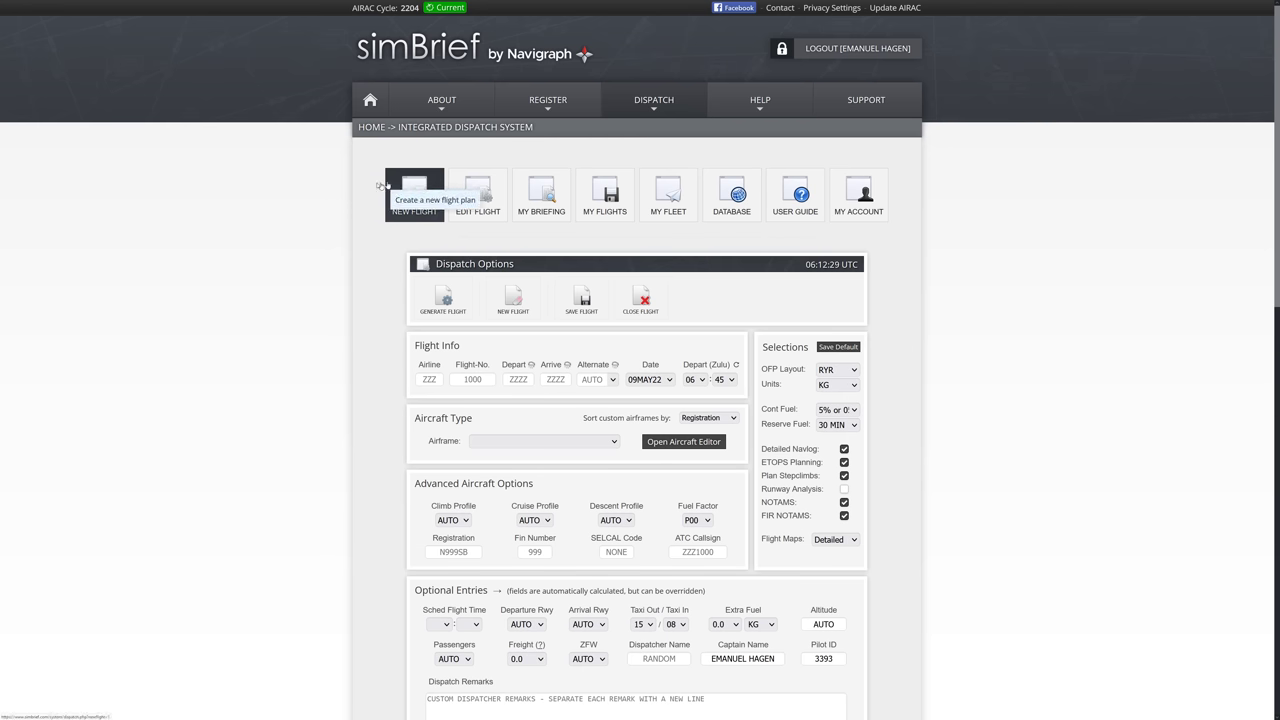
mouse_move(366, 4)
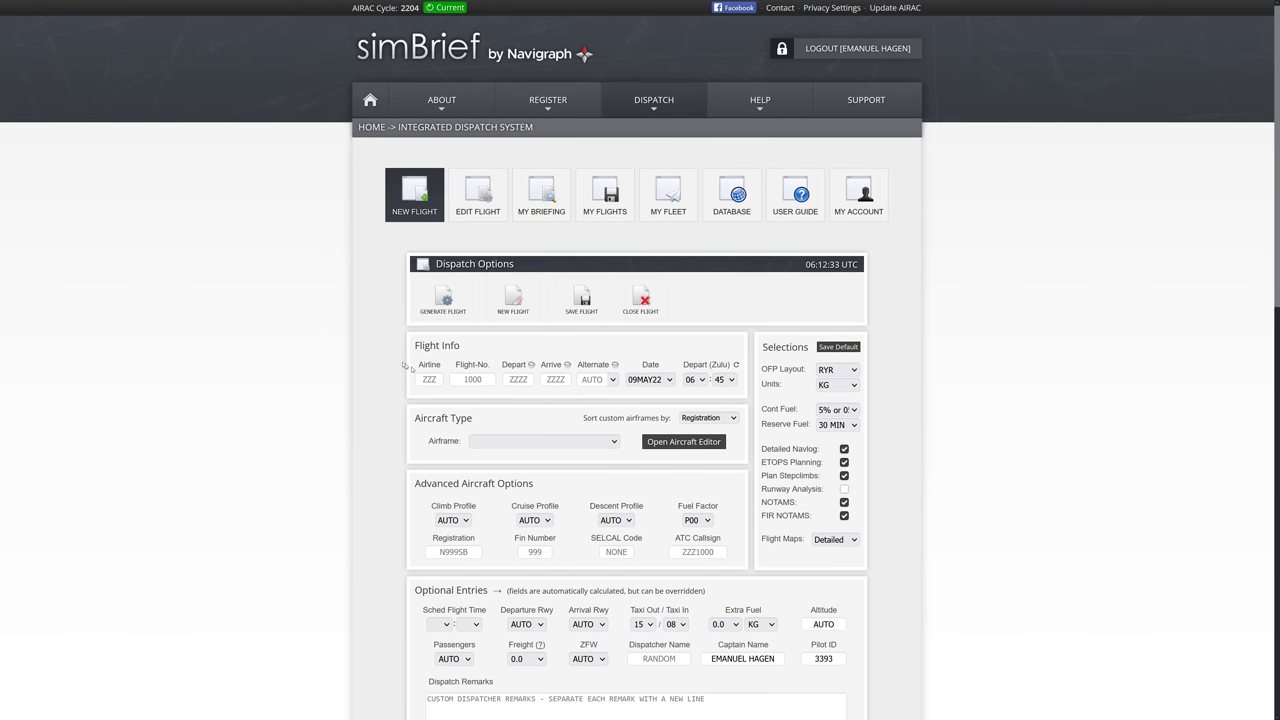
text(R)
text(206)
key(Tab)
text(EIDW)
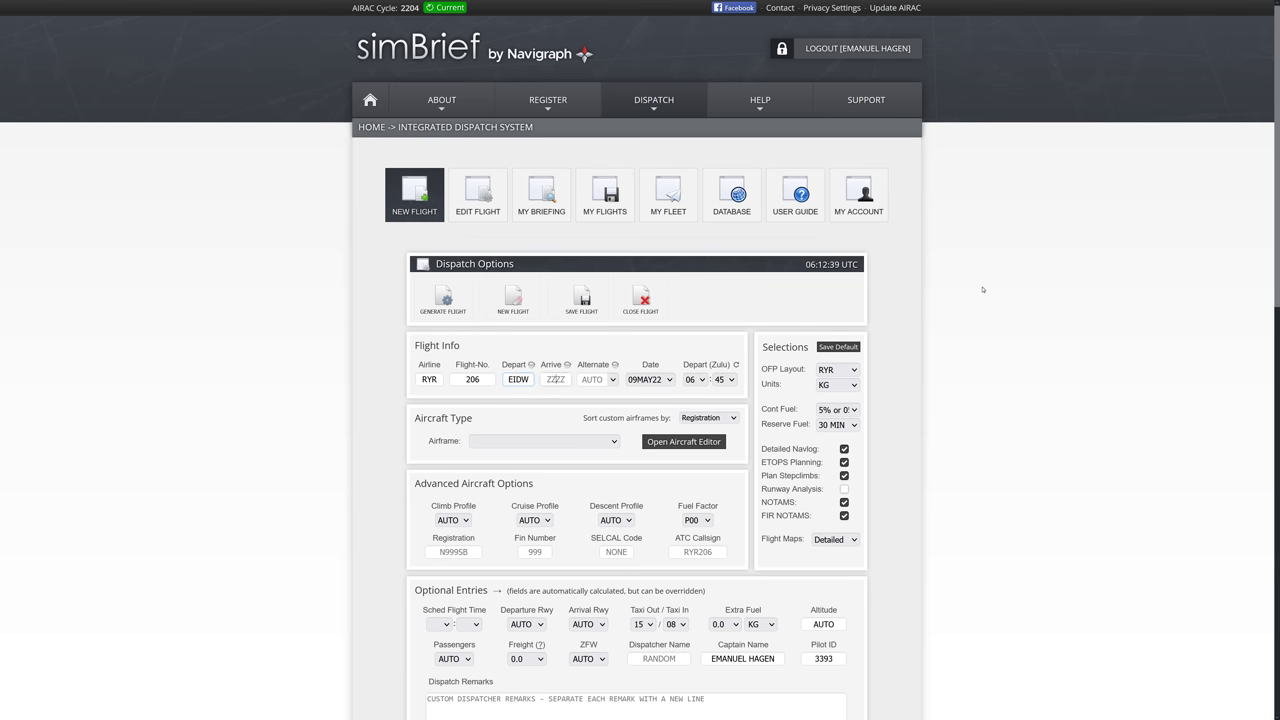